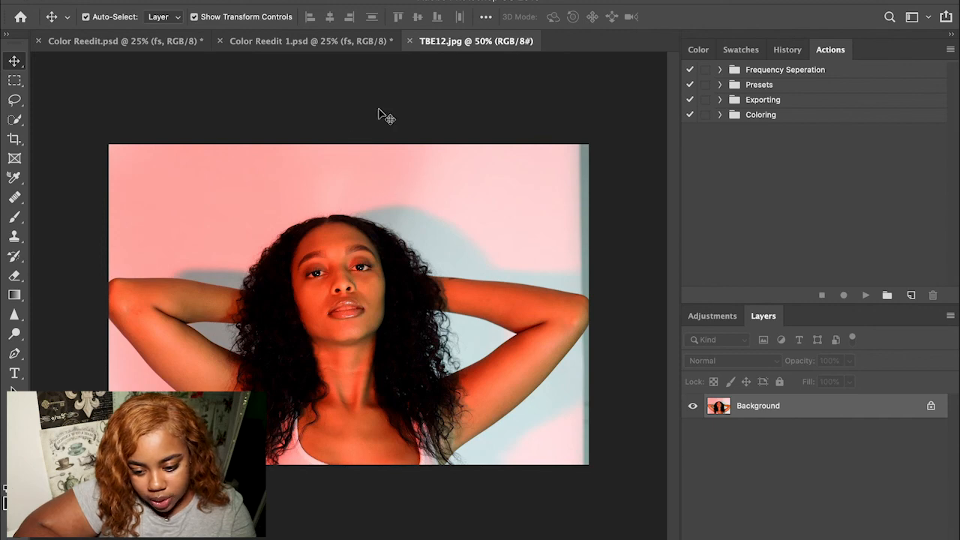
Step: Compare the TBE12 portrait with the Color Reedit 1 document, then return to TBE12.jpg
{"action": "left_click", "coordinate": [303, 41]}
{"action": "left_click", "coordinate": [162, 41]}
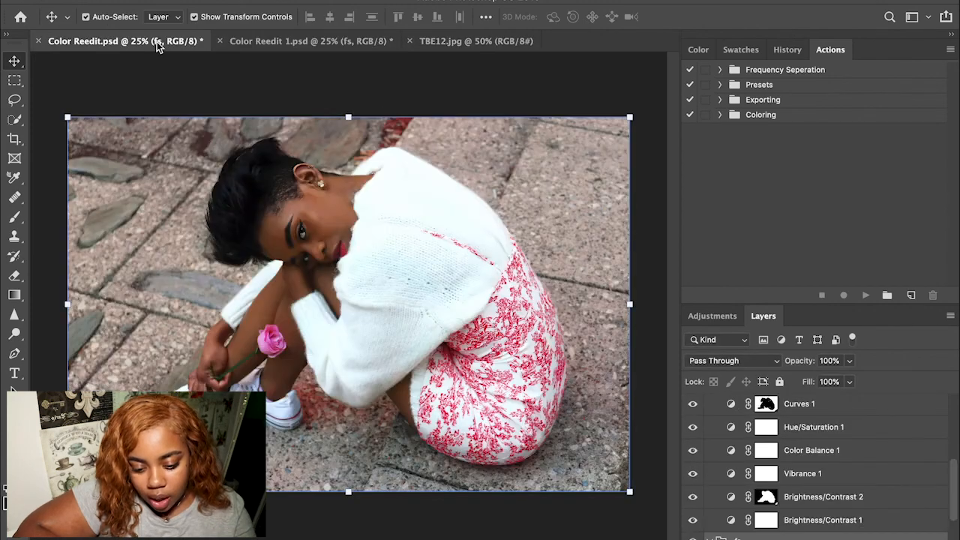
{"action": "left_click", "coordinate": [453, 41]}
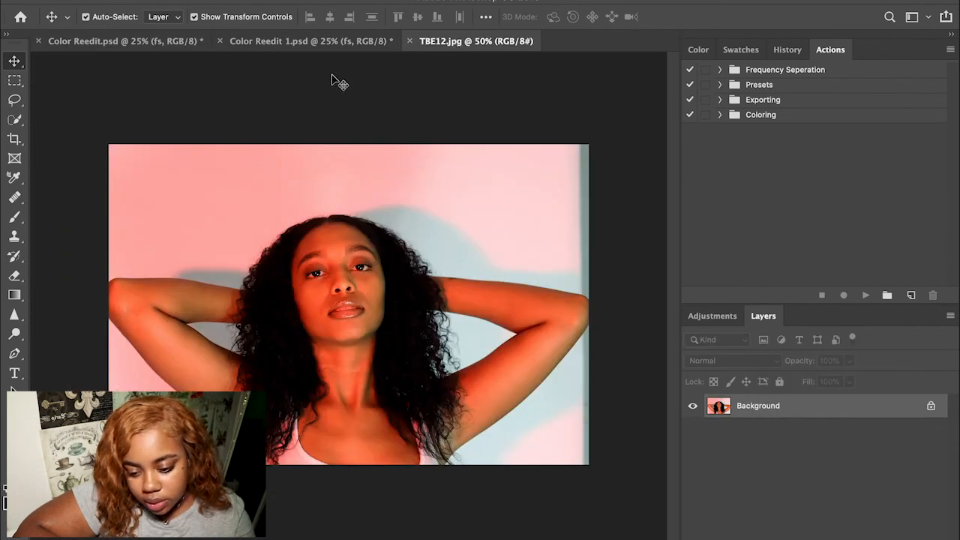
{"action": "left_click", "coordinate": [305, 39]}
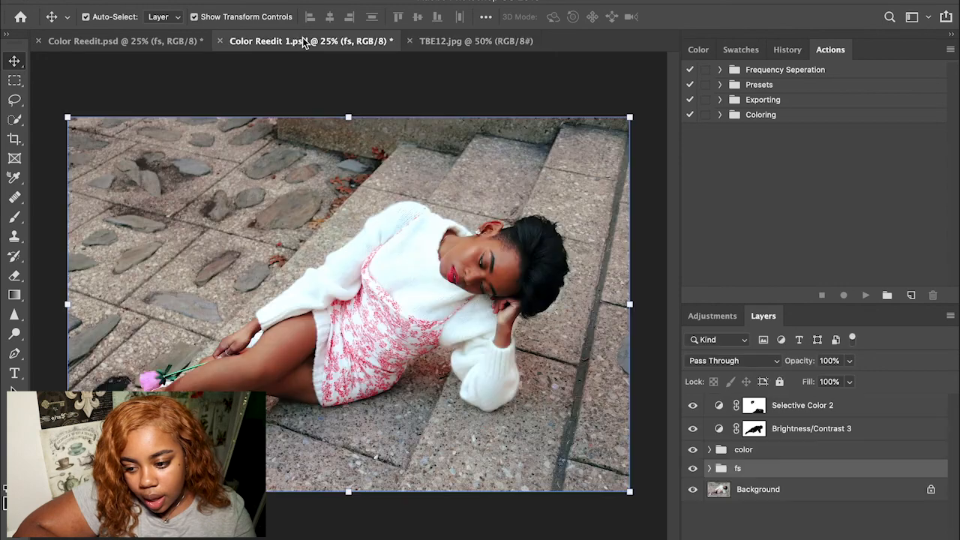
{"action": "left_click", "coordinate": [464, 43]}
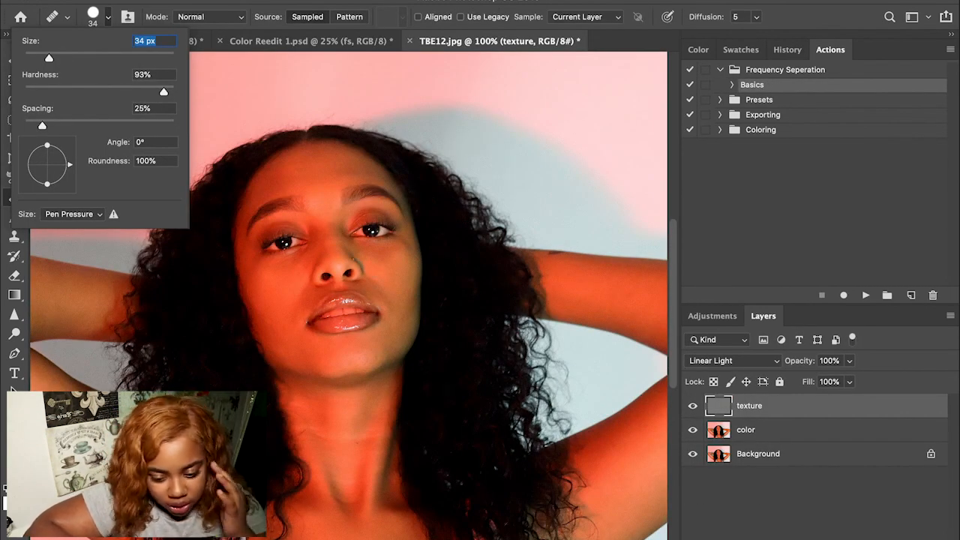
Step: Heal the blemishes beside the nose on the texture layer with the Healing Brush
{"action": "left_click", "coordinate": [381, 290]}
{"action": "left_click", "coordinate": [591, 198]}
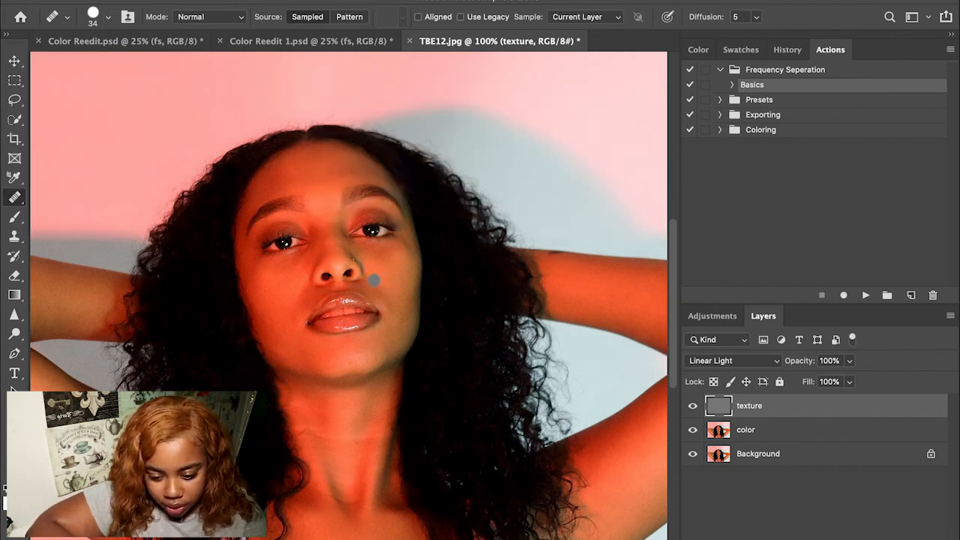
{"action": "left_click", "coordinate": [290, 287], "text": "alt"}
{"action": "left_click", "coordinate": [306, 294]}
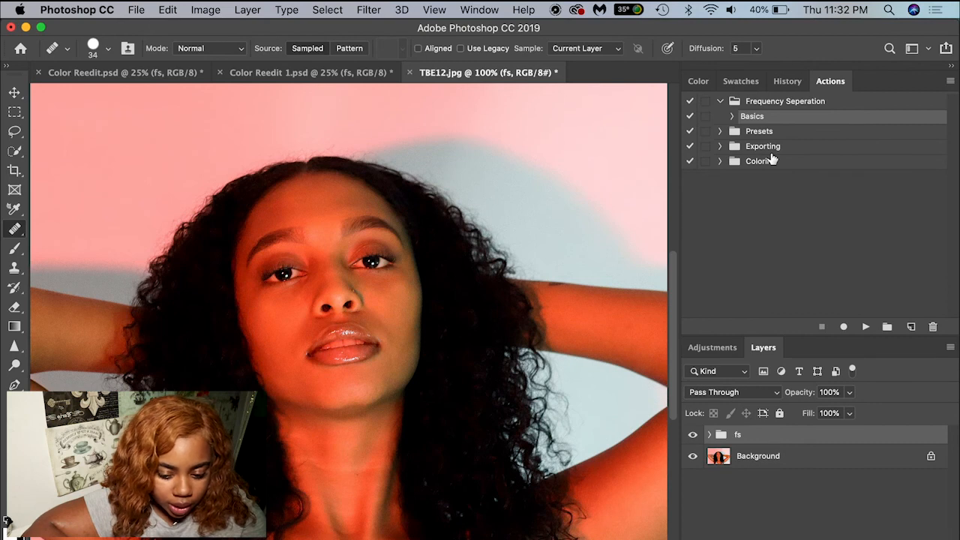
Step: Add a default Hue/Saturation adjustment layer to TBE12.jpg from the Adjustments panel
{"action": "key", "text": "super+minus"}
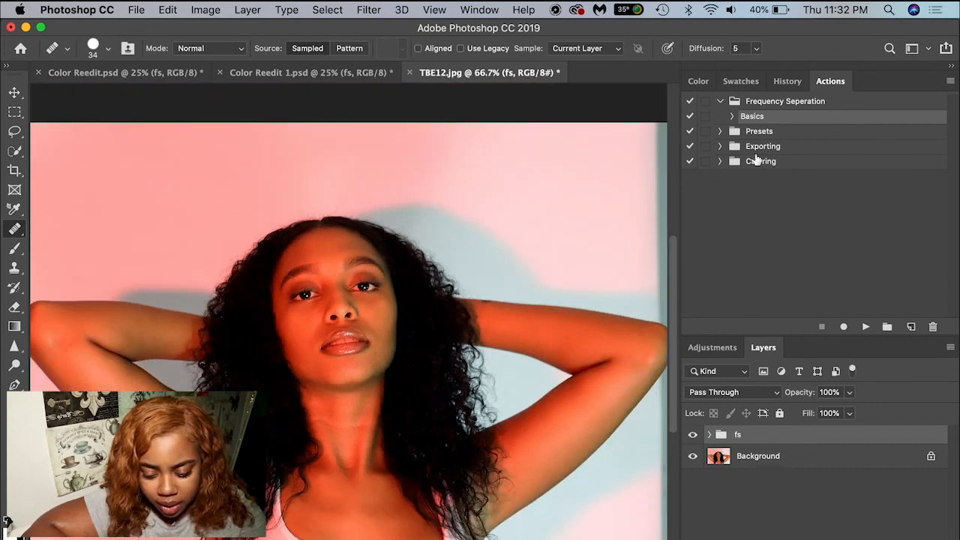
{"action": "left_click", "coordinate": [697, 80]}
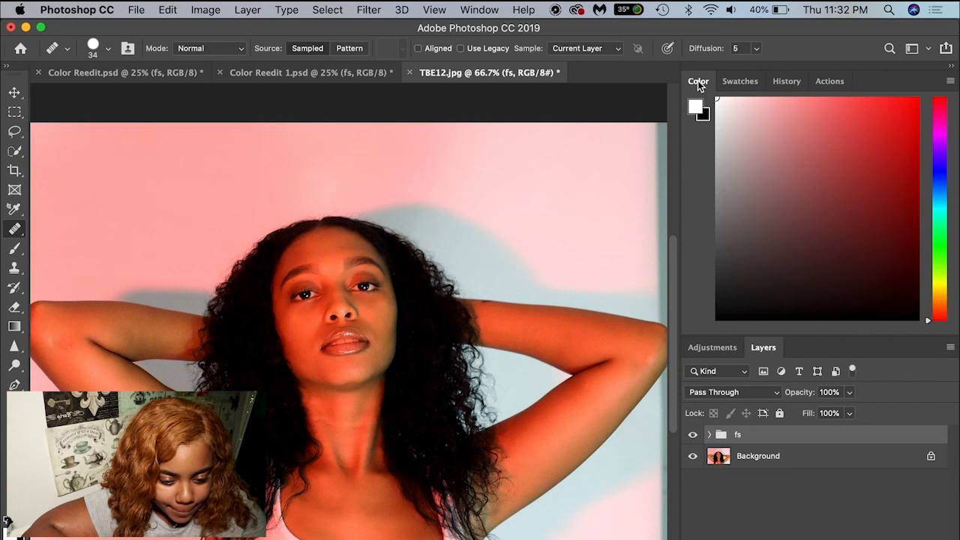
{"action": "left_click", "coordinate": [712, 348]}
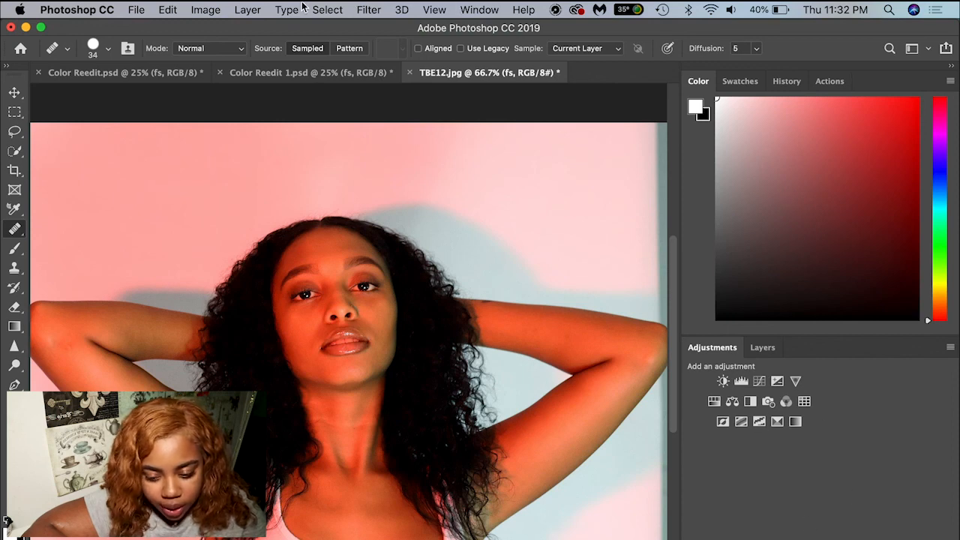
{"action": "left_click", "coordinate": [239, 9]}
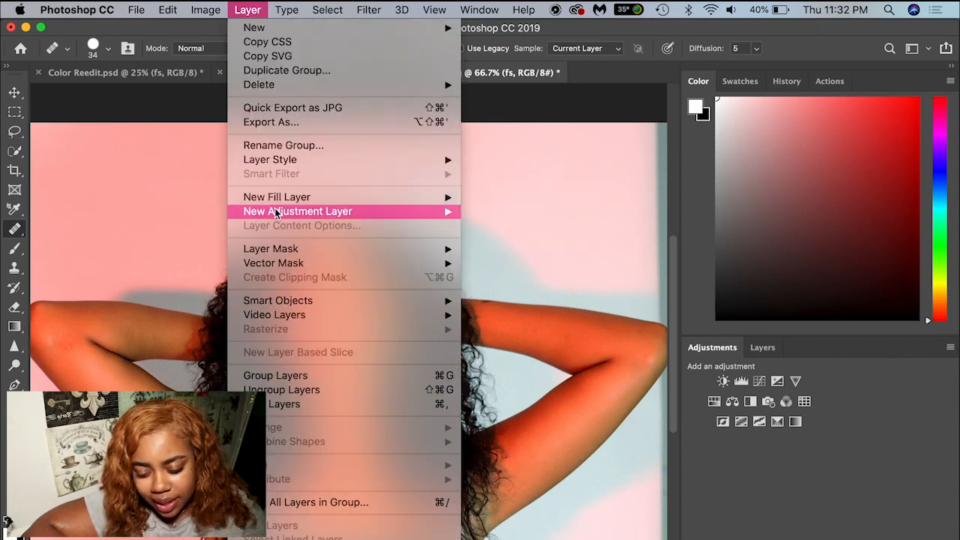
{"action": "mouse_move", "coordinate": [275, 210]}
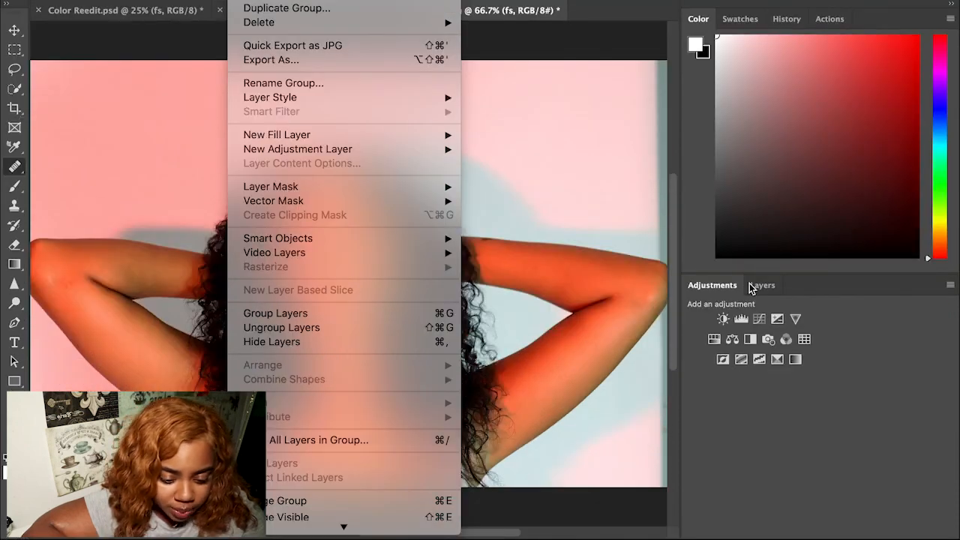
{"action": "left_click", "coordinate": [852, 377]}
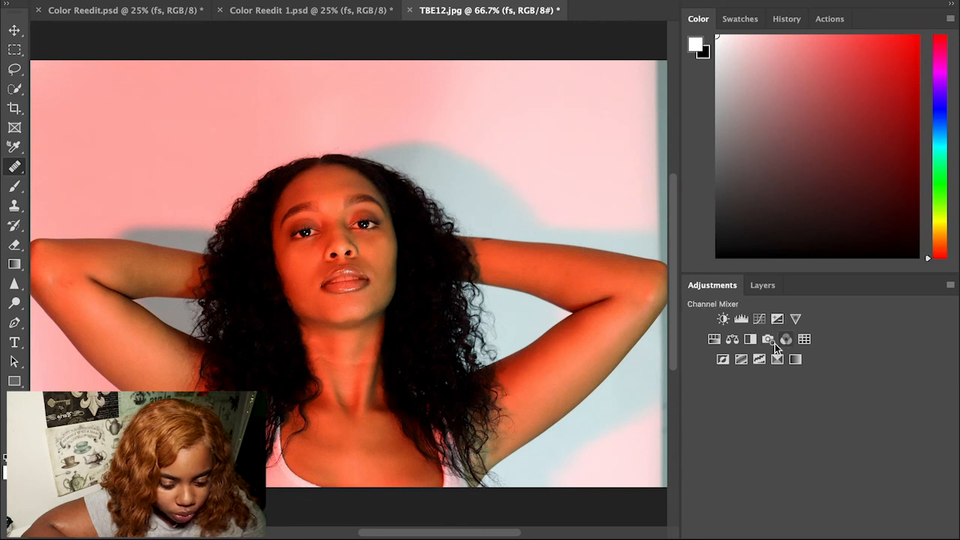
{"action": "left_click", "coordinate": [718, 341]}
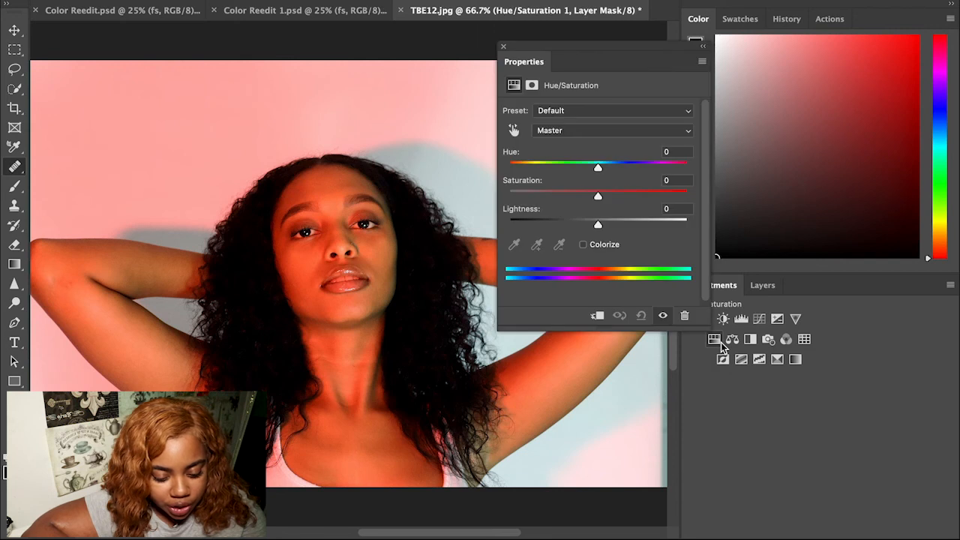
{"action": "left_click", "coordinate": [503, 48]}
Step: Target the Hue/Saturation layer's mask and bring up a soft 0% hardness brush
{"action": "left_click", "coordinate": [762, 286]}
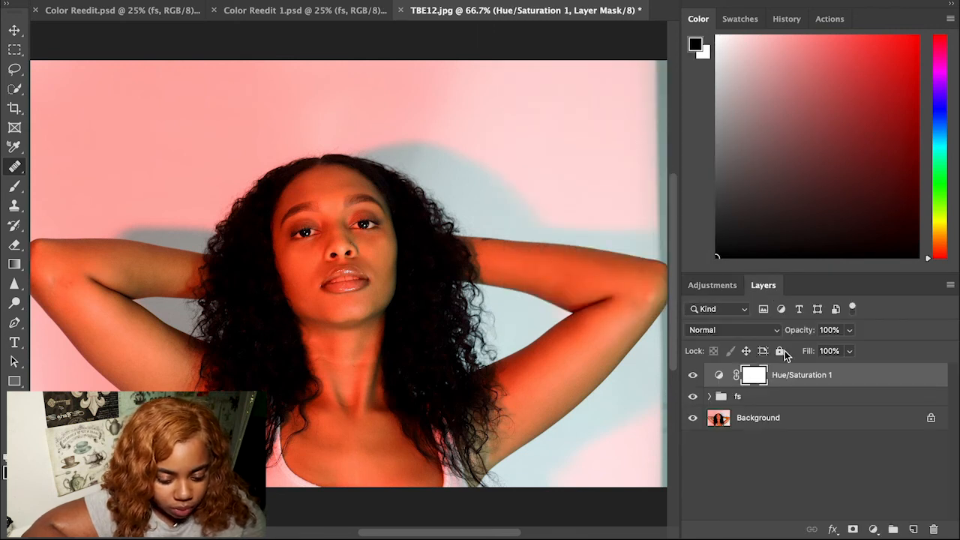
{"action": "left_click", "coordinate": [720, 375]}
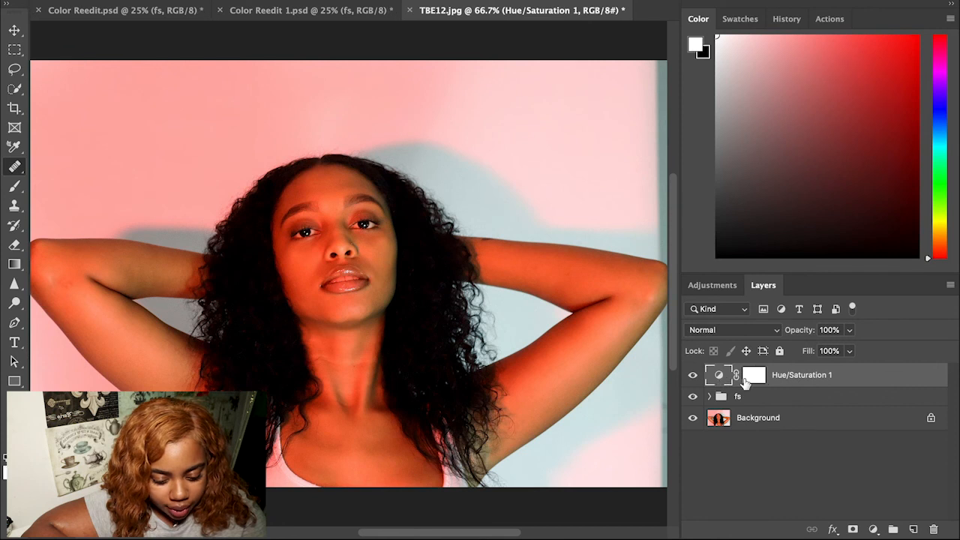
{"action": "left_click", "coordinate": [759, 381]}
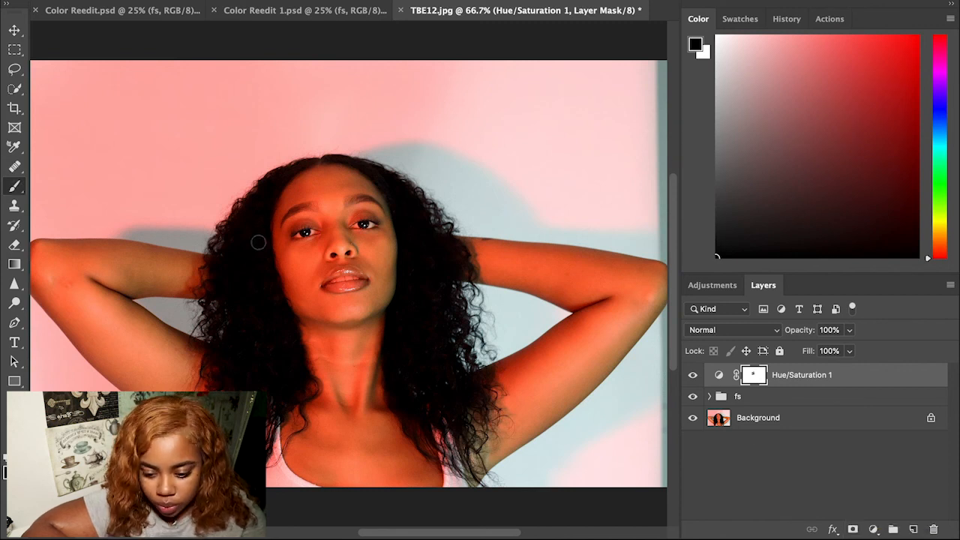
{"action": "left_click", "coordinate": [69, 2]}
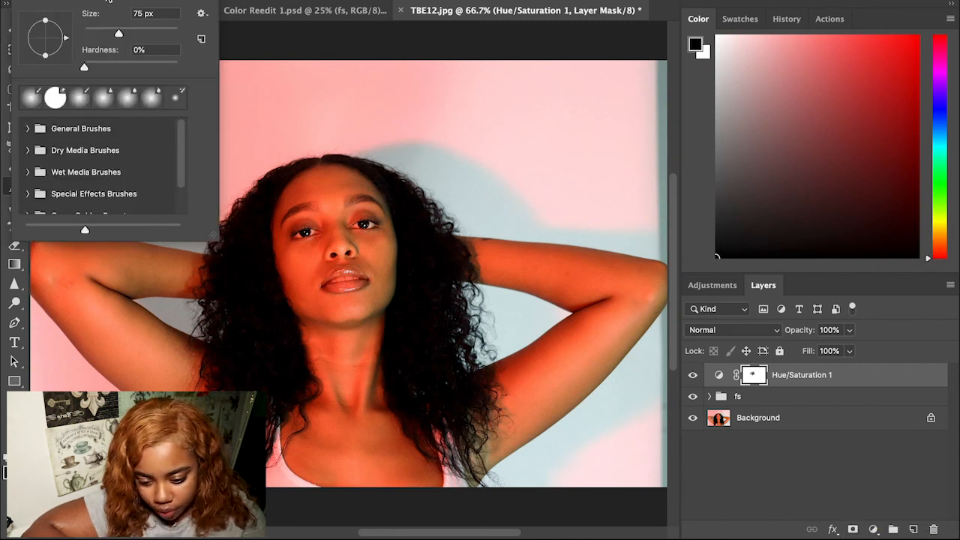
Step: Paint the model's face, hair and arms into the mask with a larger brush, erasing background spill
{"action": "left_click_drag", "start_coordinate": [120, 32], "coordinate": [162, 33]}
{"action": "left_click", "coordinate": [285, 203]}
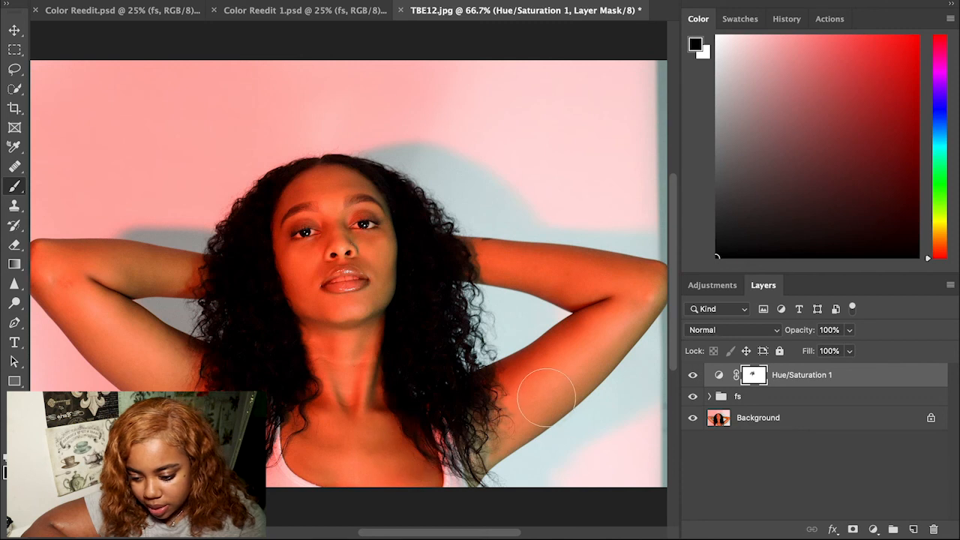
{"action": "mouse_move", "coordinate": [509, 268]}
{"action": "left_mouse_down"}
{"action": "mouse_move", "coordinate": [390, 255]}
{"action": "mouse_move", "coordinate": [372, 233]}
{"action": "mouse_move", "coordinate": [371, 329]}
{"action": "mouse_move", "coordinate": [314, 277]}
{"action": "mouse_move", "coordinate": [368, 340]}
{"action": "left_mouse_up"}
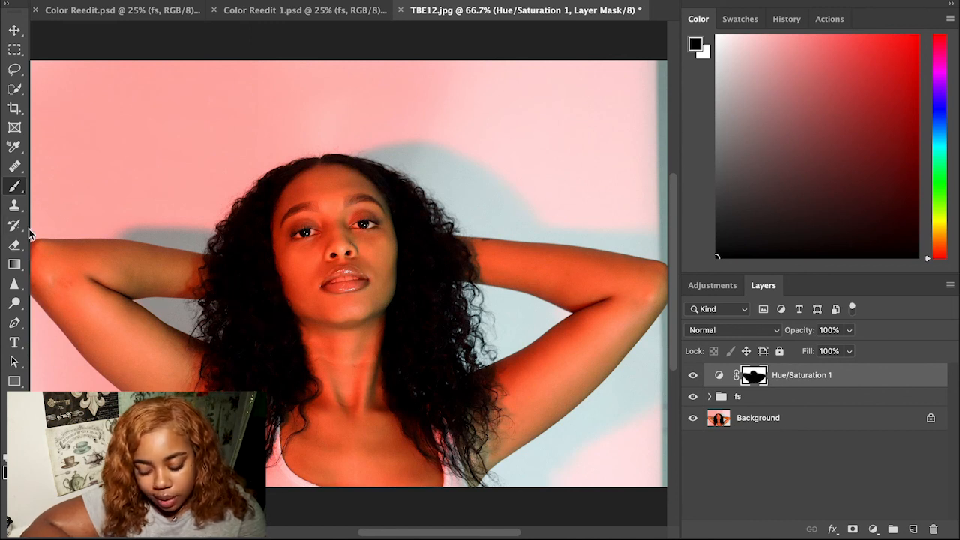
{"action": "left_click", "coordinate": [12, 247]}
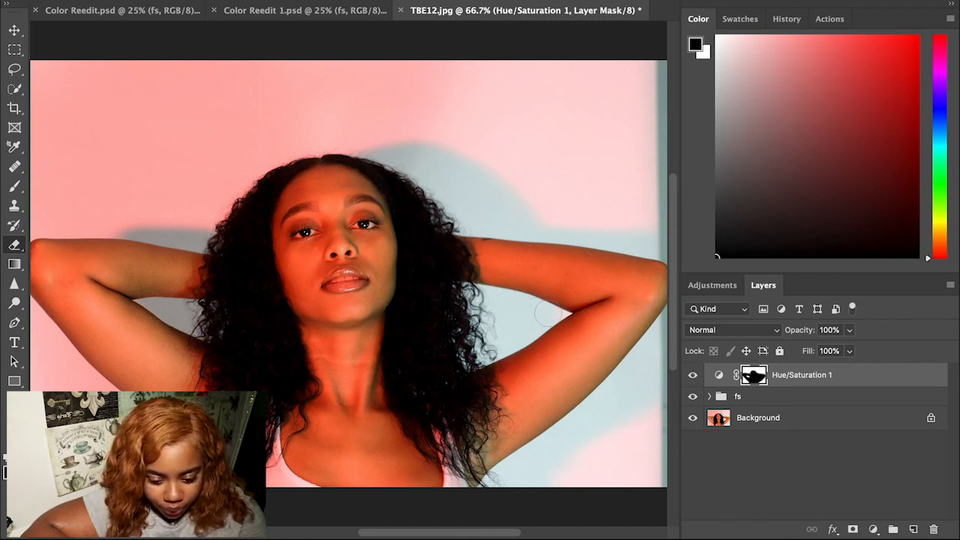
{"action": "left_click_drag", "start_coordinate": [482, 354], "coordinate": [535, 321]}
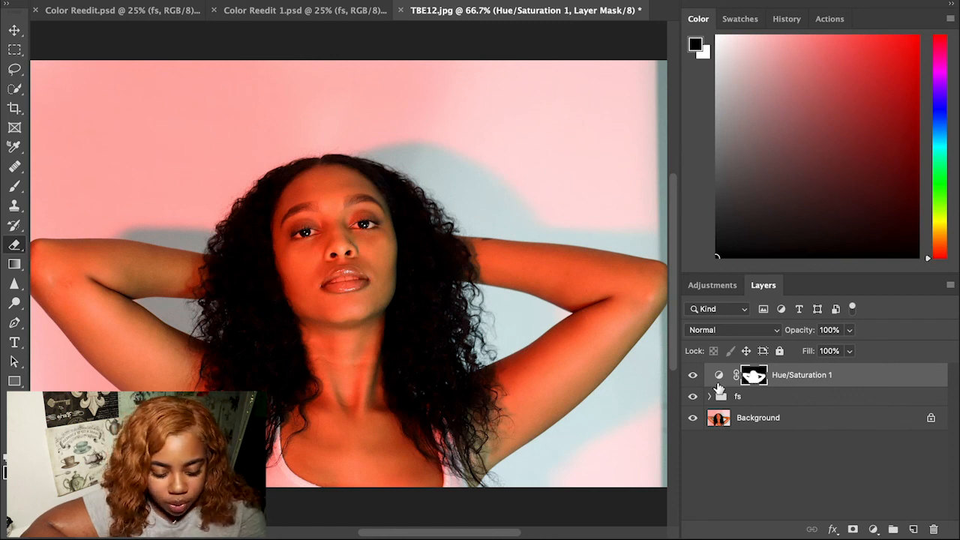
Step: Invert the Hue/Saturation layer mask
{"action": "double_click", "coordinate": [719, 375]}
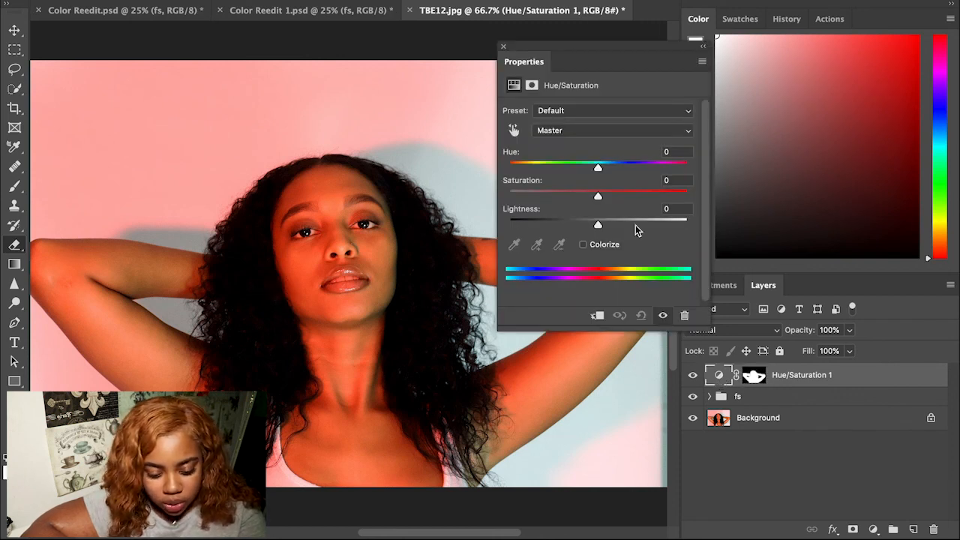
{"action": "left_click", "coordinate": [756, 379]}
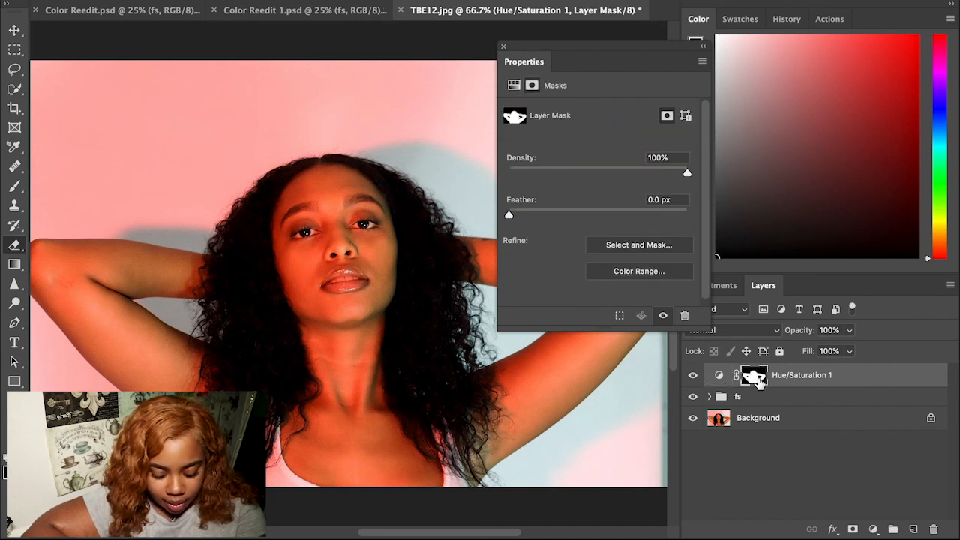
{"action": "key", "text": "ctrl+i"}
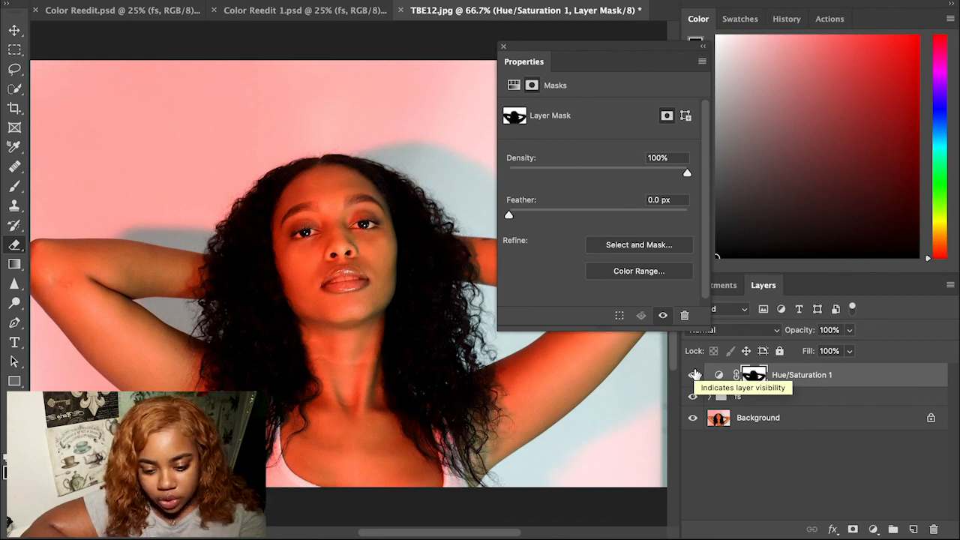
{"action": "left_click", "coordinate": [503, 47]}
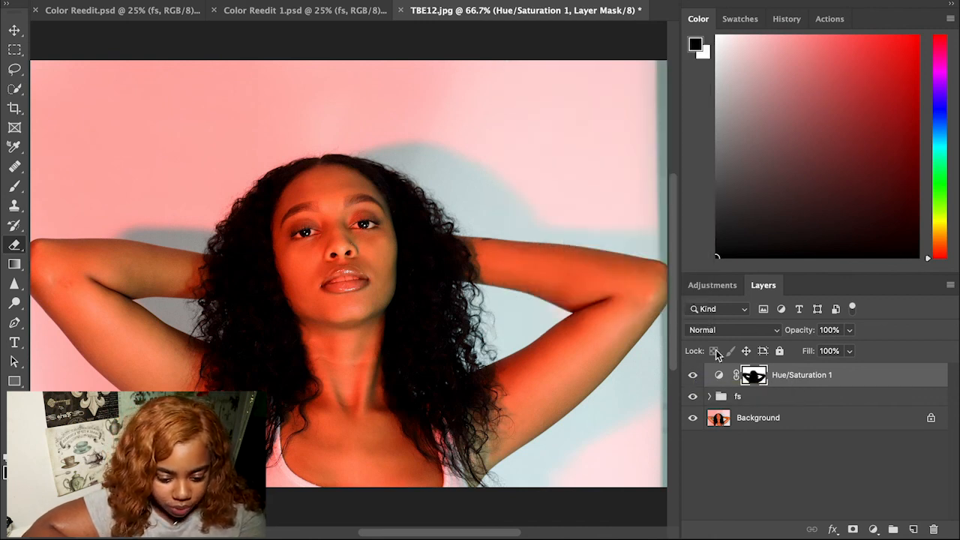
Step: Set the Hue to +27, turning the pink background pale yellow
{"action": "double_click", "coordinate": [719, 375]}
{"action": "left_click_drag", "start_coordinate": [600, 168], "coordinate": [621, 170]}
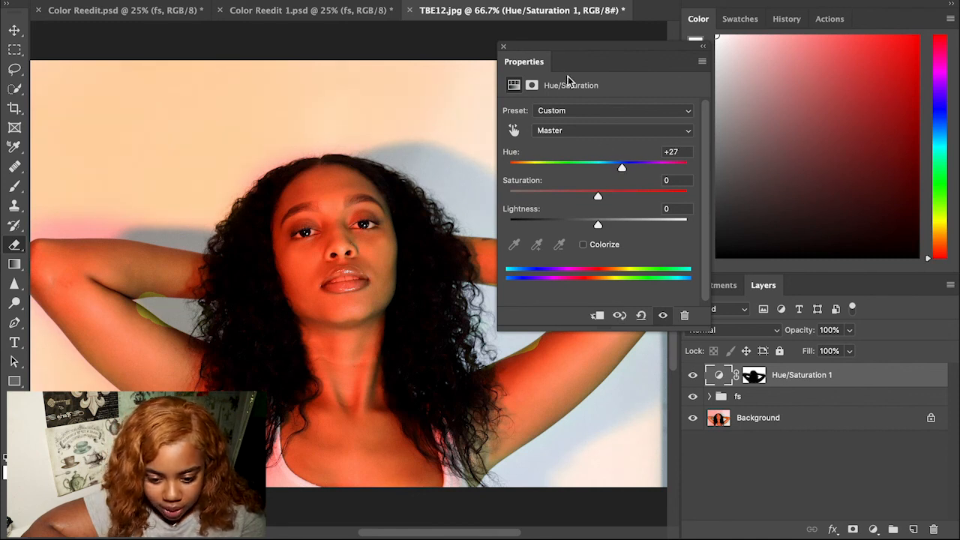
{"action": "left_click", "coordinate": [503, 46]}
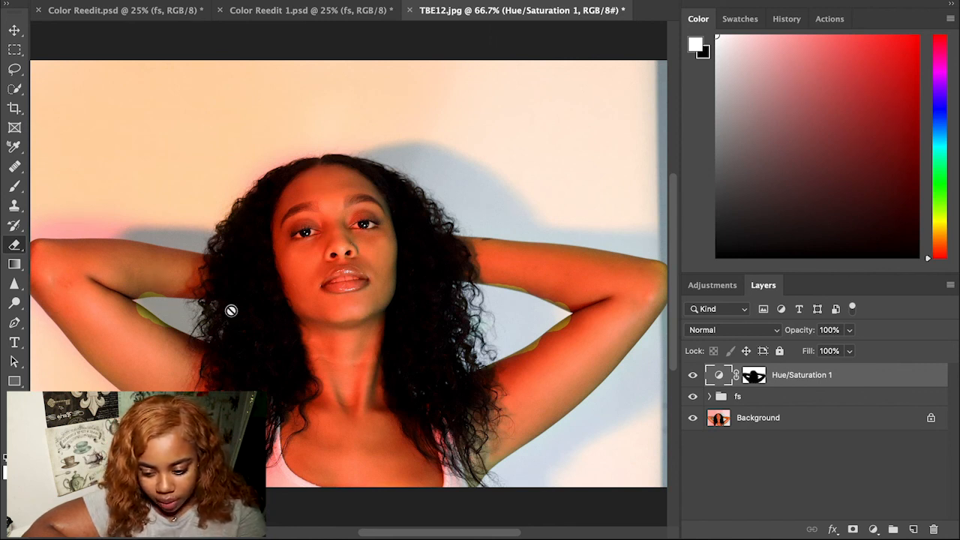
Step: Try dabbing the adjustment onto the left arm in black, then undo it
{"action": "left_click", "coordinate": [754, 375]}
{"action": "key", "text": "x"}
{"action": "left_click", "coordinate": [138, 322]}
{"action": "left_click", "coordinate": [155, 331]}
{"action": "key", "text": "super+z"}
{"action": "key", "text": "super+z"}
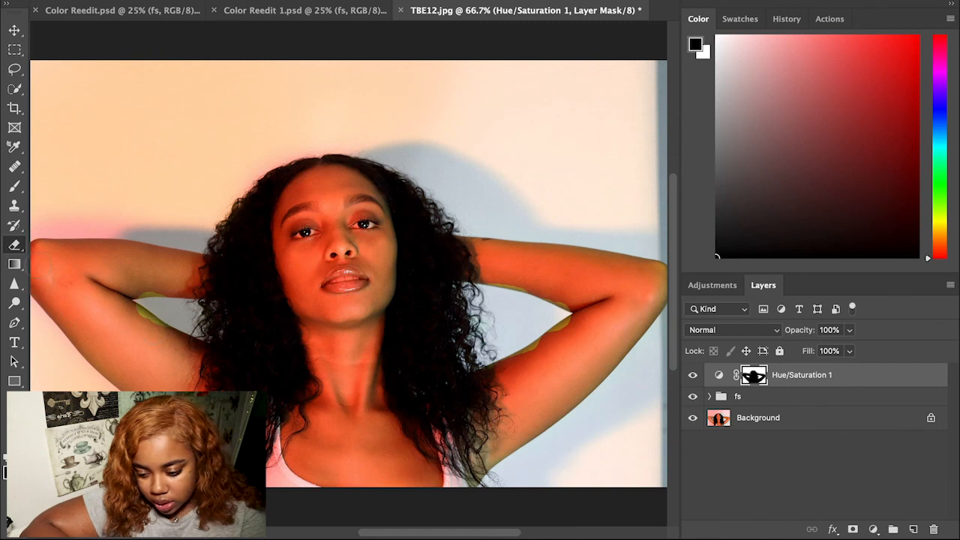
Step: Paint out the yellow fringe along the arms with a smaller brush of about 63 px
{"action": "left_click", "coordinate": [19, 183]}
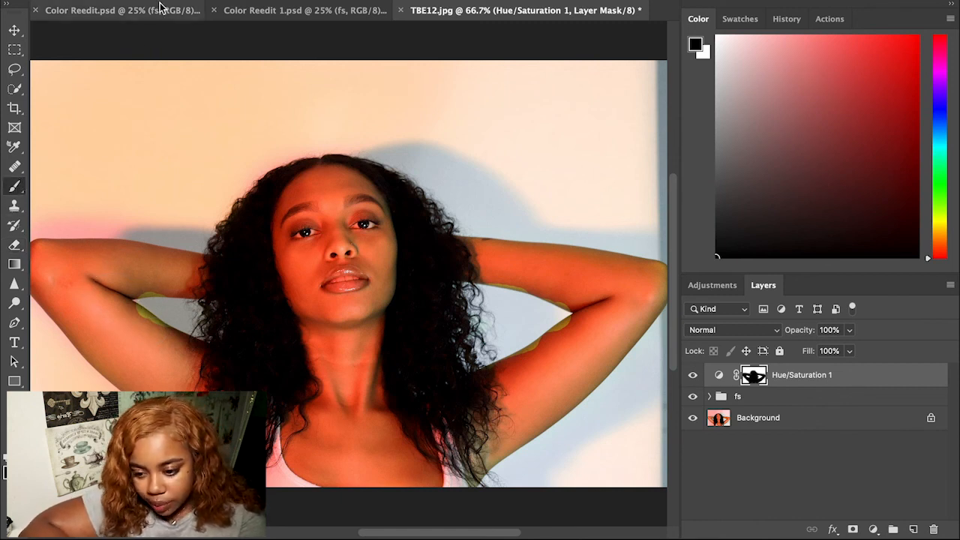
{"action": "left_click", "coordinate": [75, 0]}
{"action": "left_click", "coordinate": [114, 30]}
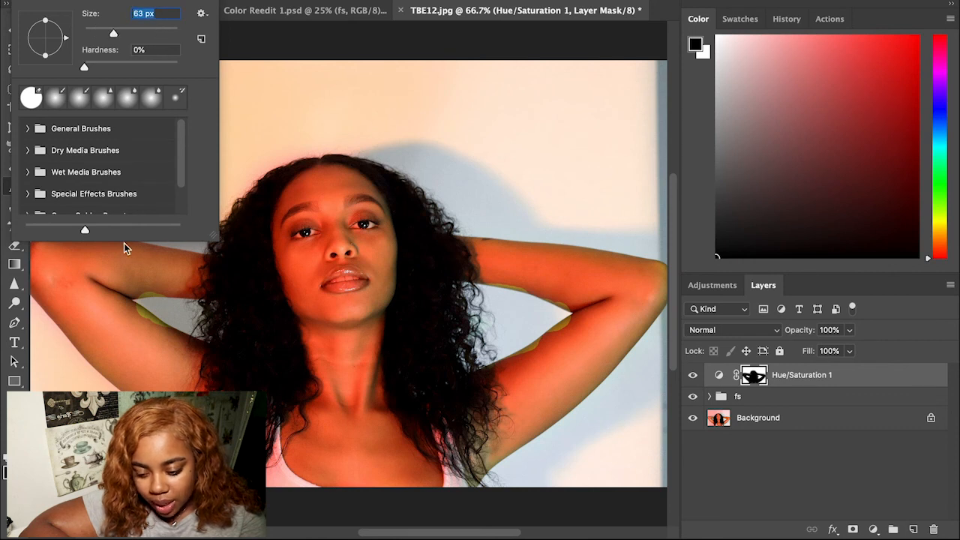
{"action": "left_click", "coordinate": [133, 314]}
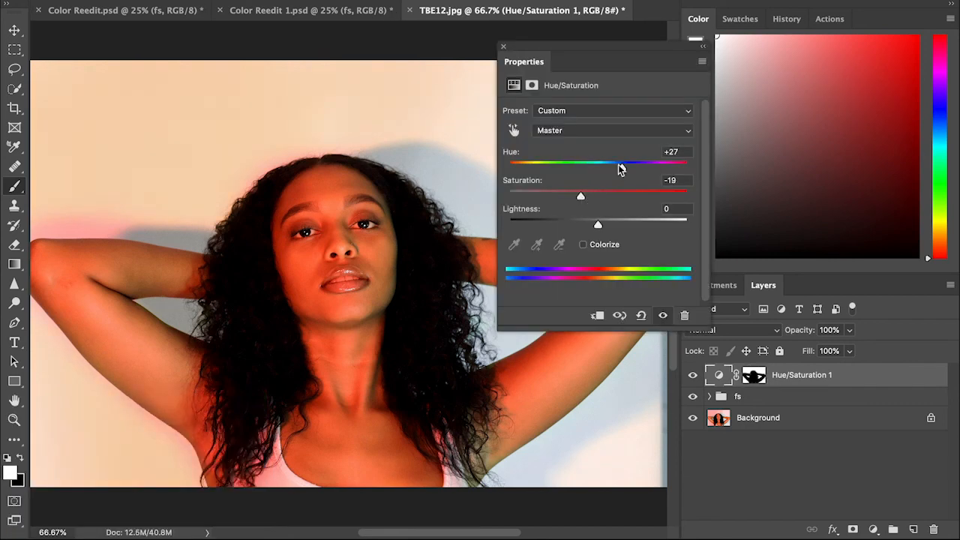
{"action": "left_click", "coordinate": [503, 46]}
Step: Erase the pink fringe by the elbow and hair, then paint over the yellow-green patch on the head
{"action": "left_click", "coordinate": [753, 374]}
{"action": "key", "text": "e"}
{"action": "mouse_move", "coordinate": [112, 223]}
{"action": "left_mouse_down"}
{"action": "mouse_move", "coordinate": [170, 216]}
{"action": "mouse_move", "coordinate": [46, 223]}
{"action": "mouse_move", "coordinate": [120, 223]}
{"action": "left_mouse_up"}
{"action": "key", "text": "super+z"}
{"action": "key", "text": "["}
{"action": "key", "text": "["}
{"action": "key", "text": "["}
{"action": "key", "text": "["}
{"action": "right_click", "coordinate": [117, 224]}
{"action": "left_click_drag", "start_coordinate": [101, 33], "coordinate": [120, 33]}
{"action": "left_click_drag", "start_coordinate": [272, 150], "coordinate": [312, 149]}
{"action": "left_click_drag", "start_coordinate": [128, 236], "coordinate": [54, 246]}
{"action": "key", "text": "b"}
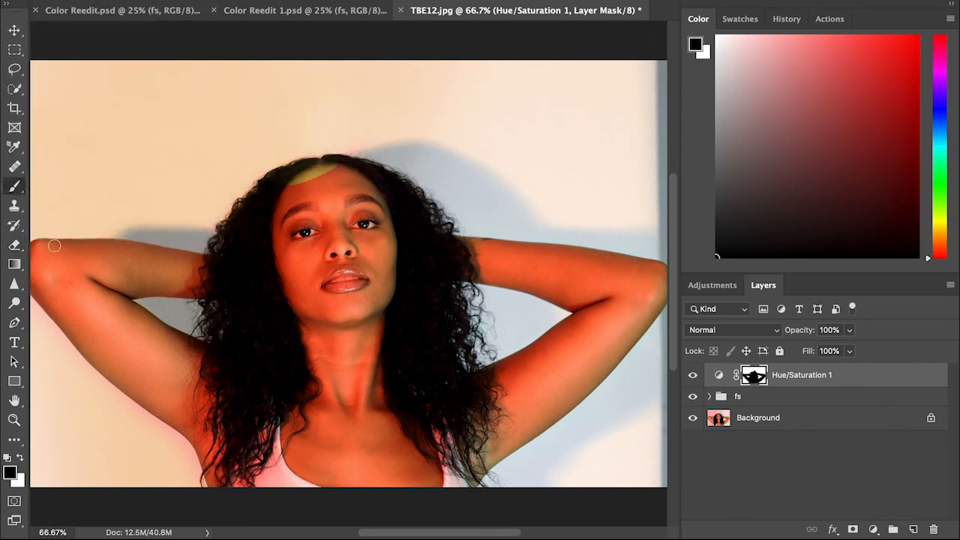
{"action": "left_click_drag", "start_coordinate": [291, 184], "coordinate": [330, 169]}
Step: Duplicate the Hue/Saturation layer, shift the copy's mask up and left, and set its hue to -2
{"action": "double_click", "coordinate": [719, 375]}
{"action": "left_click_drag", "start_coordinate": [632, 168], "coordinate": [624, 168]}
{"action": "key", "text": "super+j"}
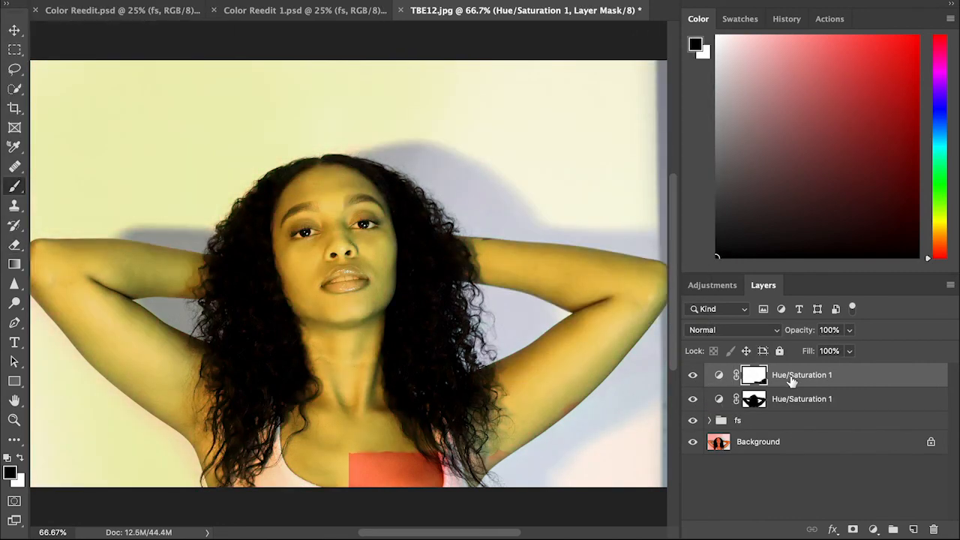
{"action": "key", "text": "v"}
{"action": "left_click_drag", "start_coordinate": [371, 446], "coordinate": [76, 241]}
{"action": "double_click", "coordinate": [719, 375]}
{"action": "left_click_drag", "start_coordinate": [624, 168], "coordinate": [597, 167]}
{"action": "left_click", "coordinate": [760, 377]}
{"action": "left_click", "coordinate": [718, 375]}
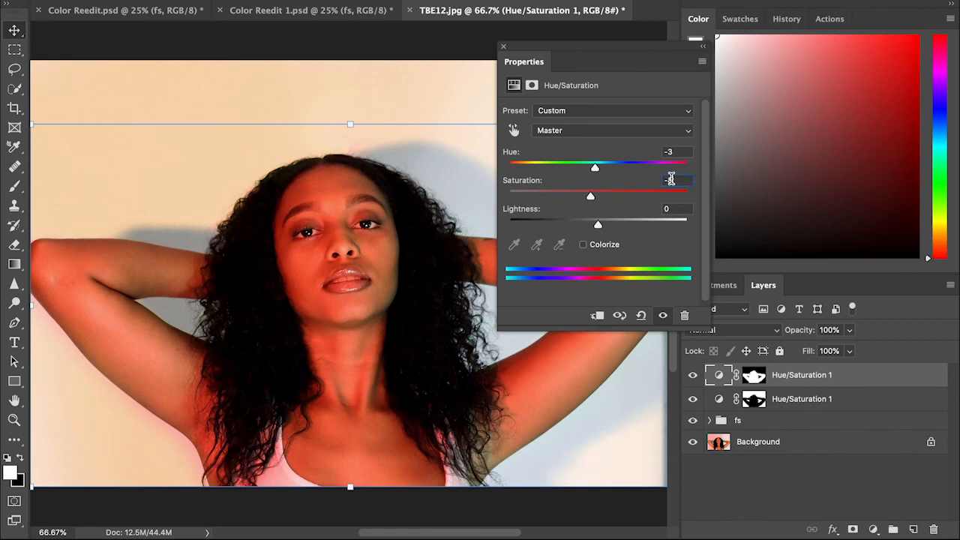
Step: Nudge the top layer's hue to +3 and toggle it to compare before and after
{"action": "left_click_drag", "start_coordinate": [597, 166], "coordinate": [601, 168]}
{"action": "left_click", "coordinate": [692, 375]}
{"action": "left_click", "coordinate": [692, 375]}
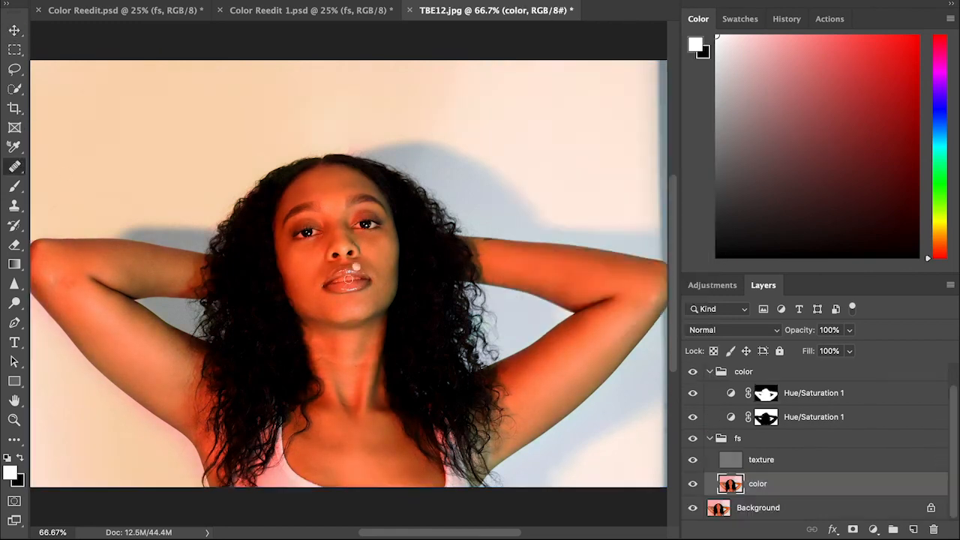
{"action": "scroll", "coordinate": [354, 286], "scroll_direction": "up", "scroll_amount": 3}
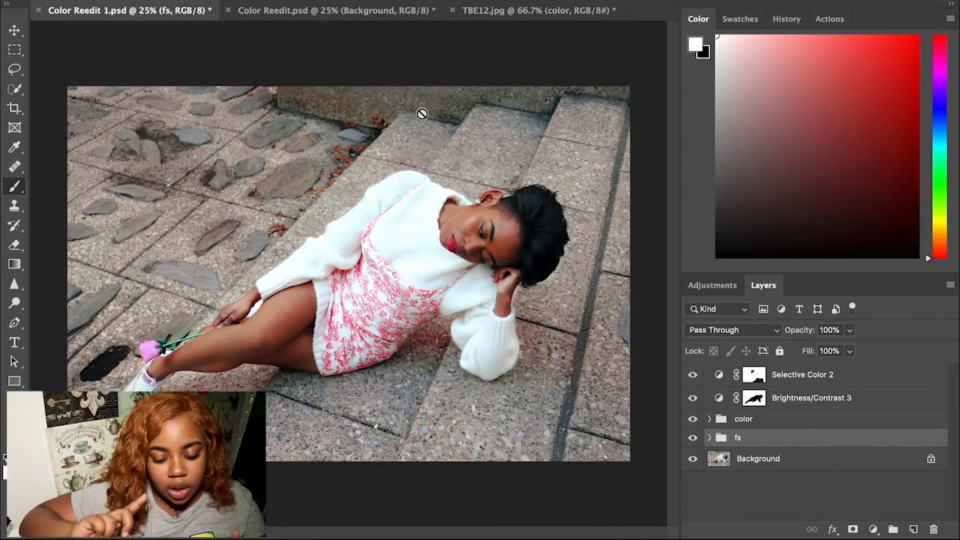
Step: Dismiss the painting-on-group warning, glance at Color Reedit.psd, and return to TBE12.jpg
{"action": "left_click", "coordinate": [404, 22]}
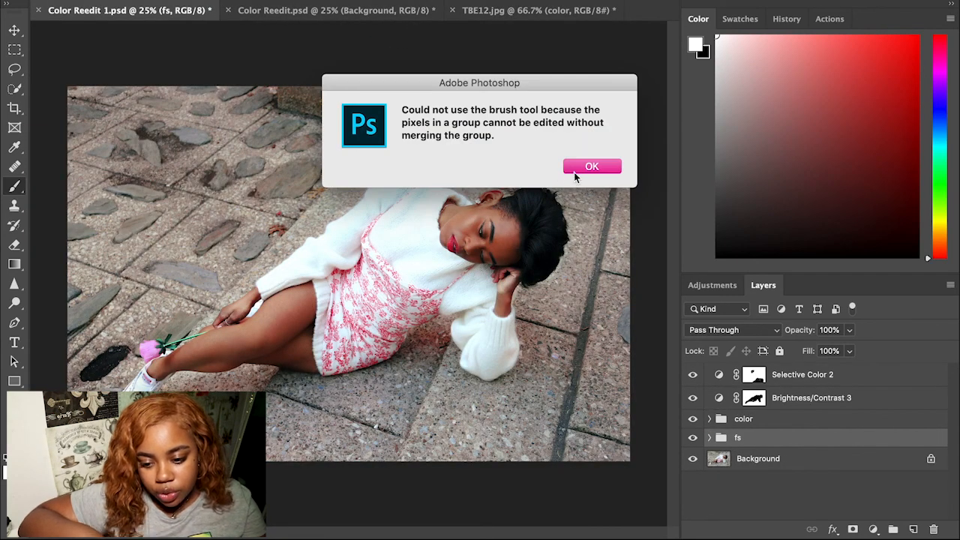
{"action": "left_click", "coordinate": [573, 168]}
{"action": "left_click", "coordinate": [389, 14]}
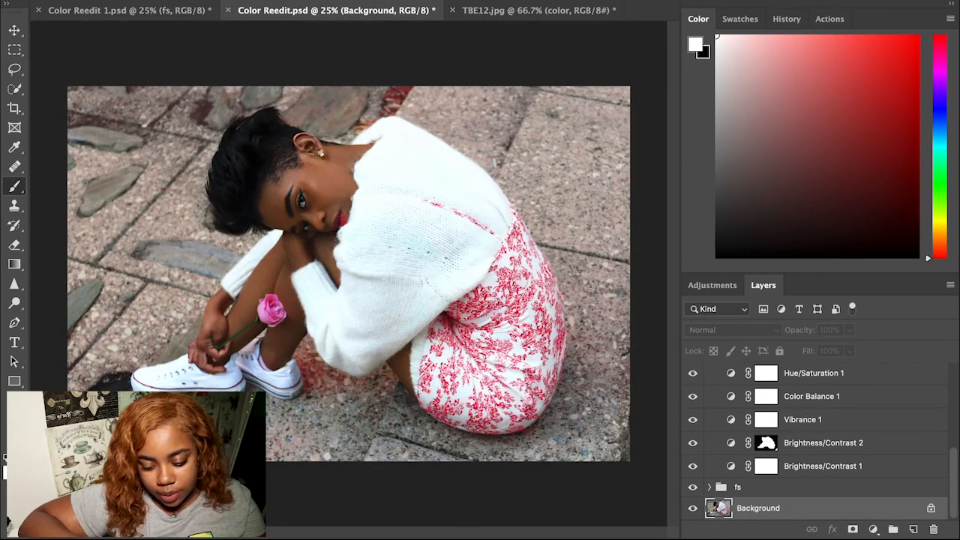
{"action": "left_click", "coordinate": [514, 21]}
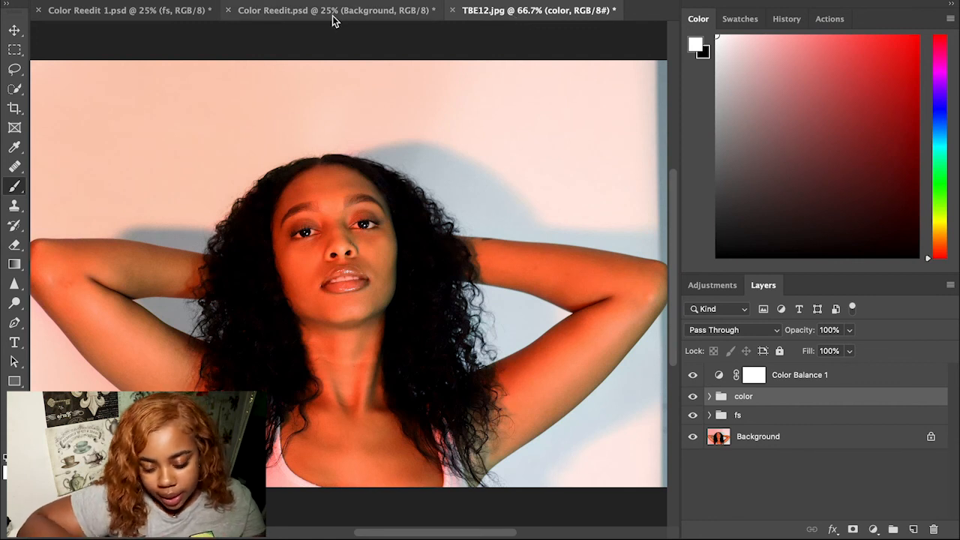
{"action": "left_click", "coordinate": [171, 24]}
Step: Switch to Color Reedit 1.psd and select its Background layer
{"action": "left_click", "coordinate": [599, 166]}
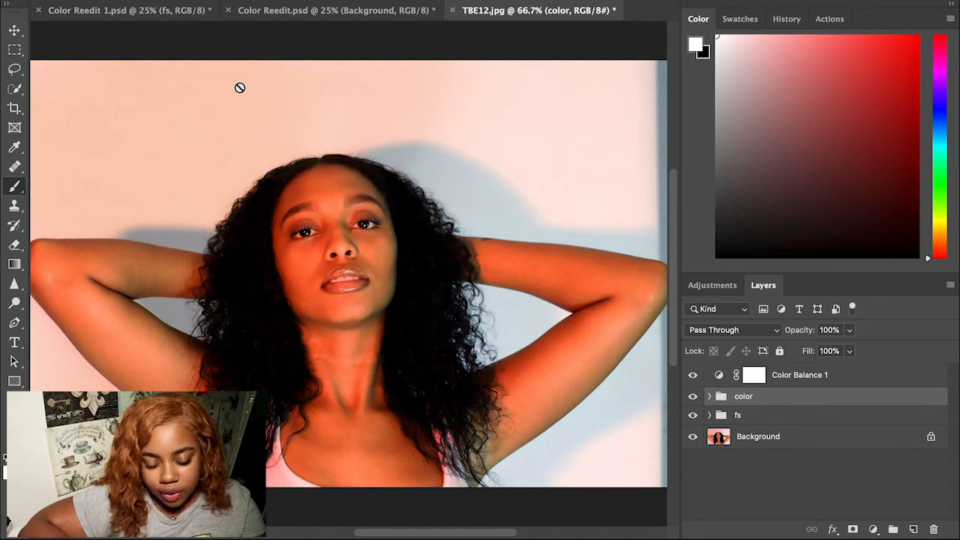
{"action": "left_click", "coordinate": [153, 13]}
{"action": "left_click", "coordinate": [137, 1]}
{"action": "left_click", "coordinate": [866, 510]}
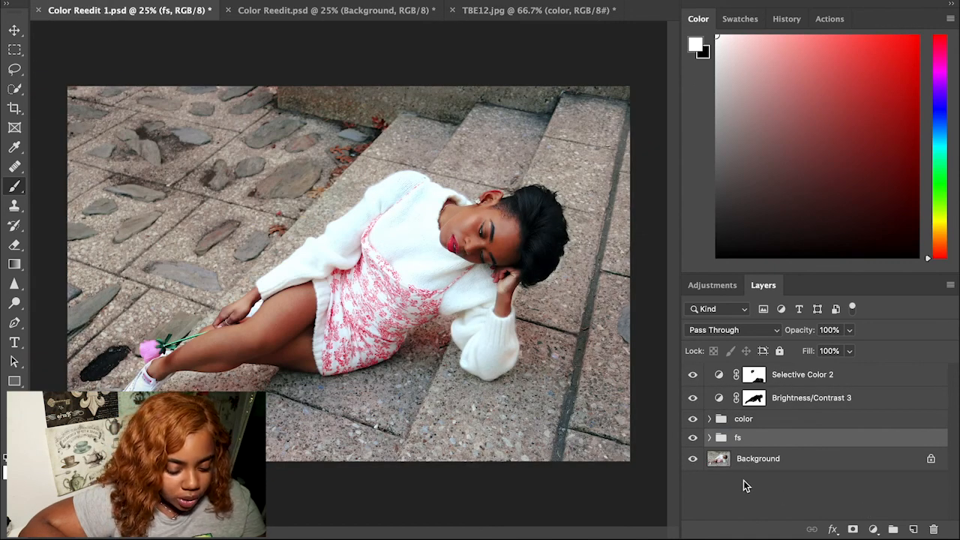
{"action": "left_click", "coordinate": [844, 467]}
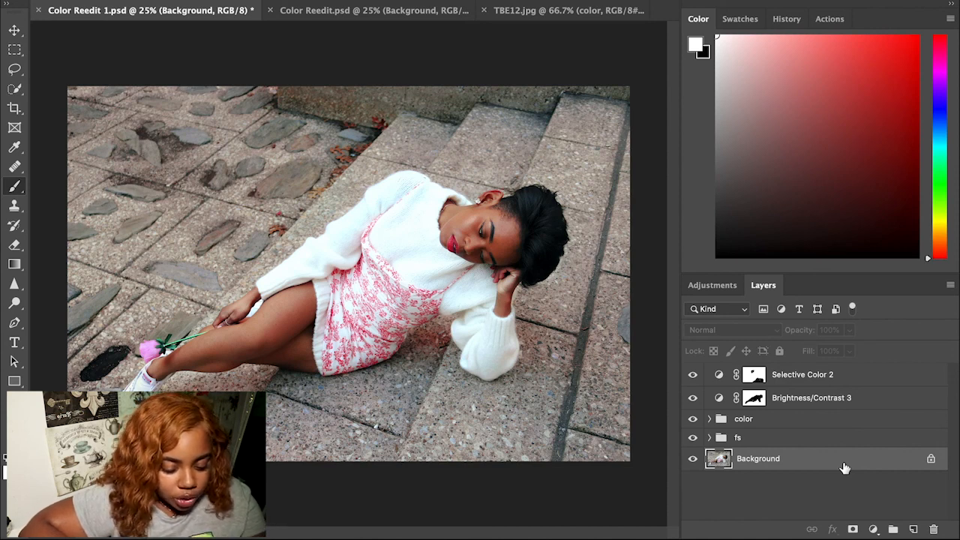
{"action": "key", "text": "ctrl+j"}
{"action": "key", "text": "ctrl+j"}
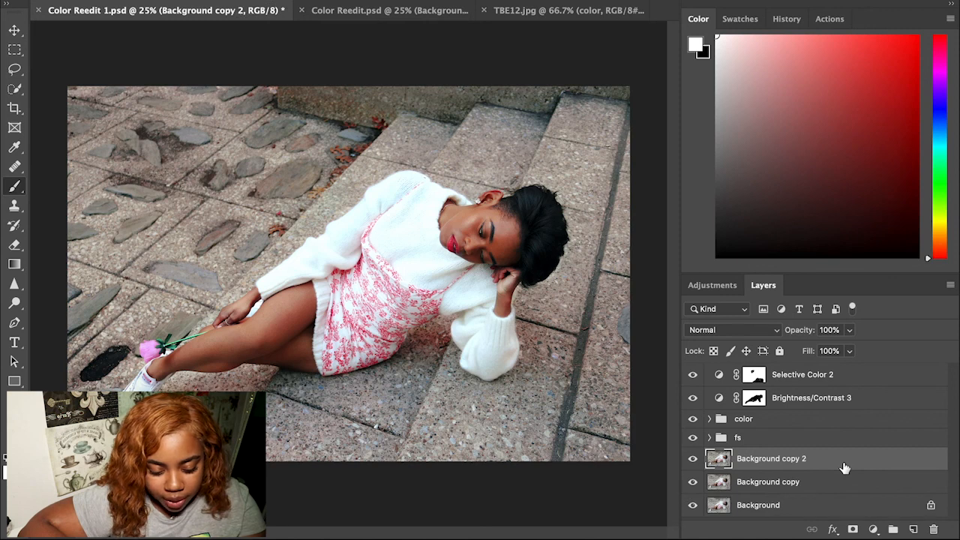
{"action": "key", "text": "ctrl+z"}
{"action": "key", "text": "ctrl+z"}
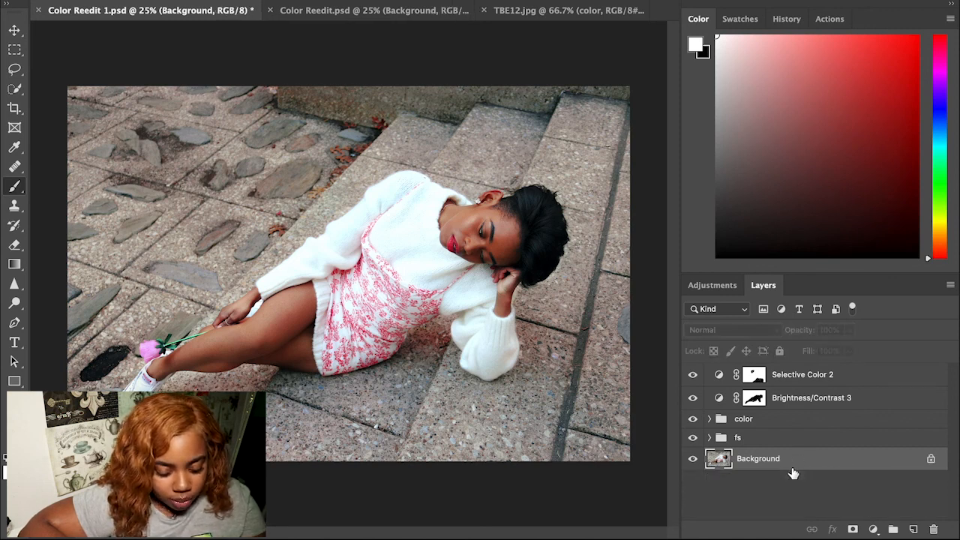
Step: Duplicate the Background layer and rename the copy 'glow effect'
{"action": "left_click_drag", "start_coordinate": [793, 461], "coordinate": [863, 456]}
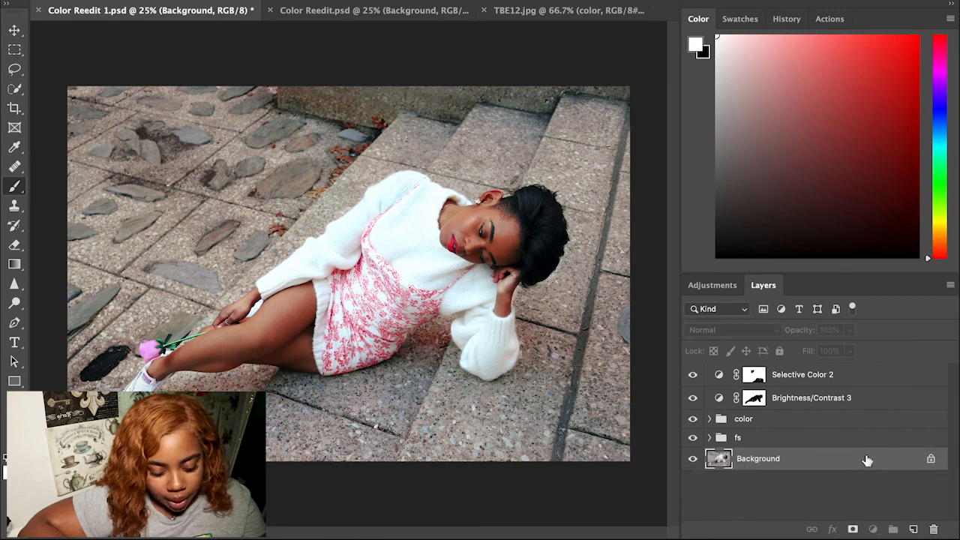
{"action": "key", "text": "super+j"}
{"action": "double_click", "coordinate": [768, 459]}
{"action": "type", "text": "glow"}
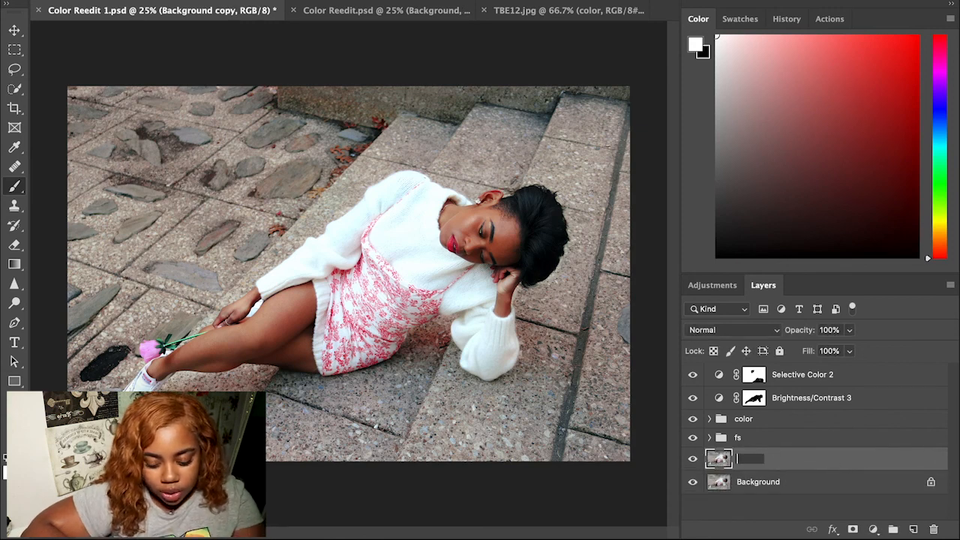
{"action": "type", "text": " effect"}
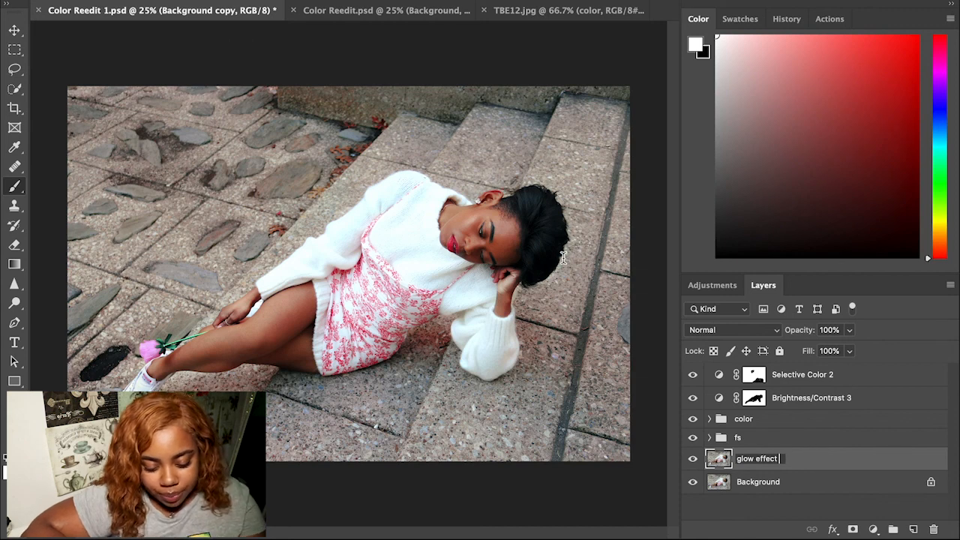
{"action": "key", "text": "Return"}
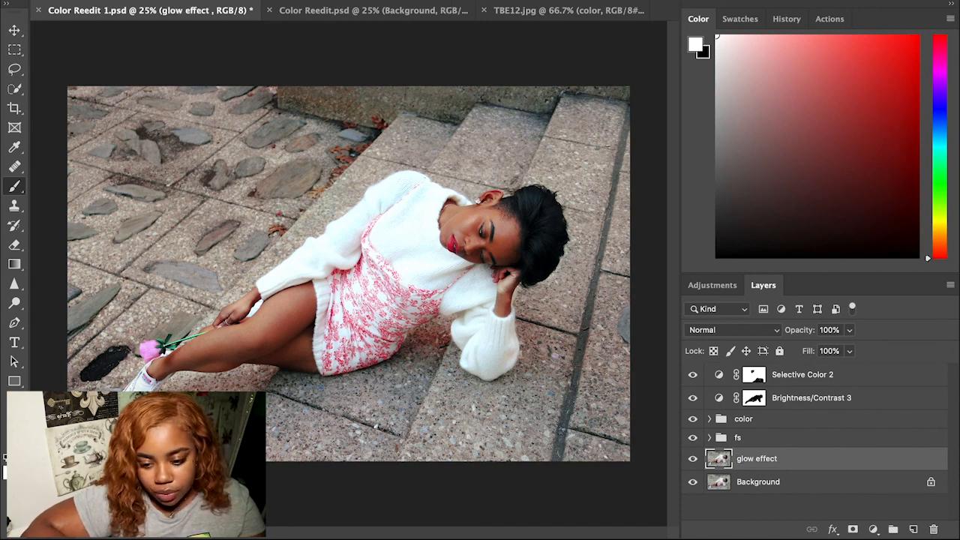
{"action": "left_click", "coordinate": [372, 0]}
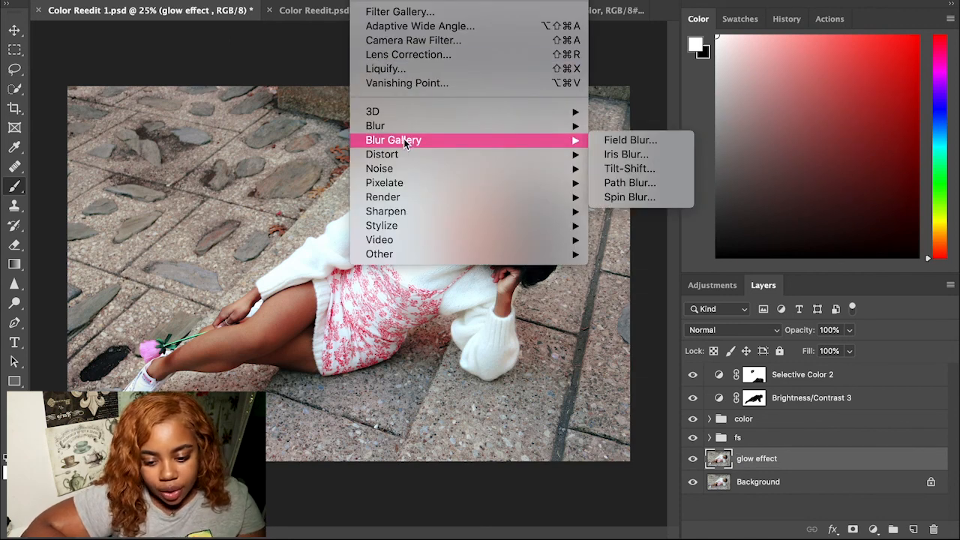
Step: Preview a 37.4-pixel Gaussian blur, cancel it, and stamp all visible layers into glow effect
{"action": "mouse_move", "coordinate": [428, 126]}
{"action": "left_click", "coordinate": [641, 182]}
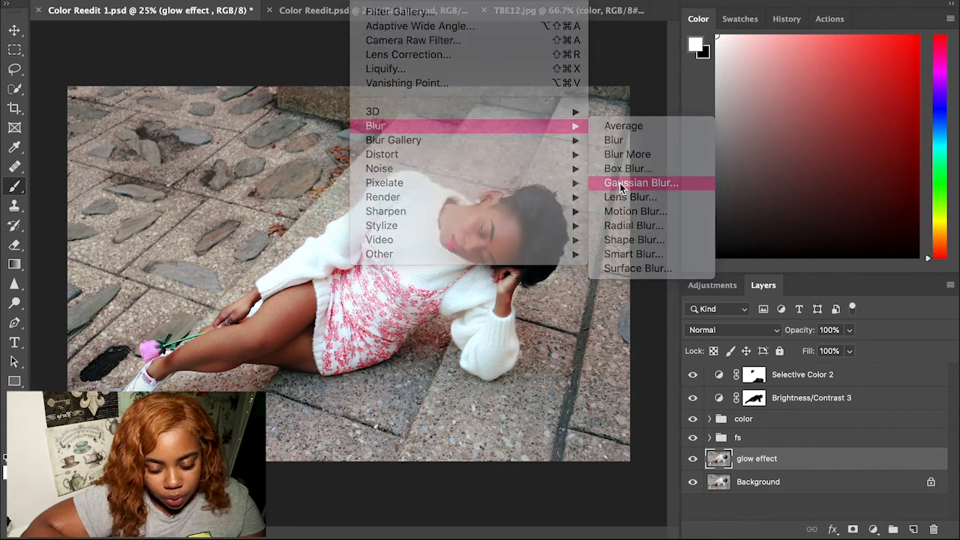
{"action": "left_click_drag", "start_coordinate": [416, 183], "coordinate": [466, 205]}
{"action": "left_click", "coordinate": [402, 249]}
{"action": "left_click", "coordinate": [402, 248]}
{"action": "left_click", "coordinate": [402, 249]}
{"action": "left_click", "coordinate": [403, 248]}
{"action": "left_click", "coordinate": [403, 248]}
{"action": "left_click_drag", "start_coordinate": [423, 293], "coordinate": [446, 289]}
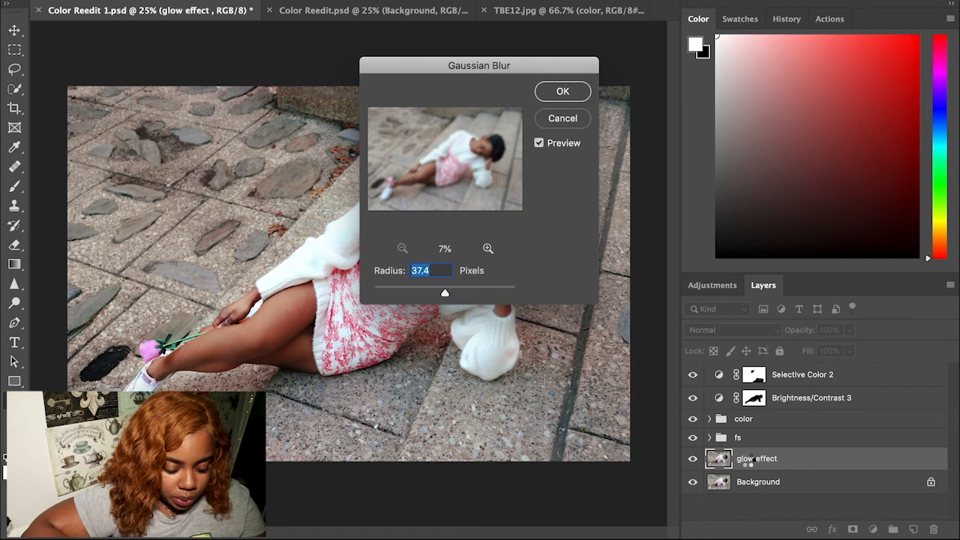
{"action": "key", "text": "Escape"}
{"action": "key", "text": "ctrl+alt+shift+e"}
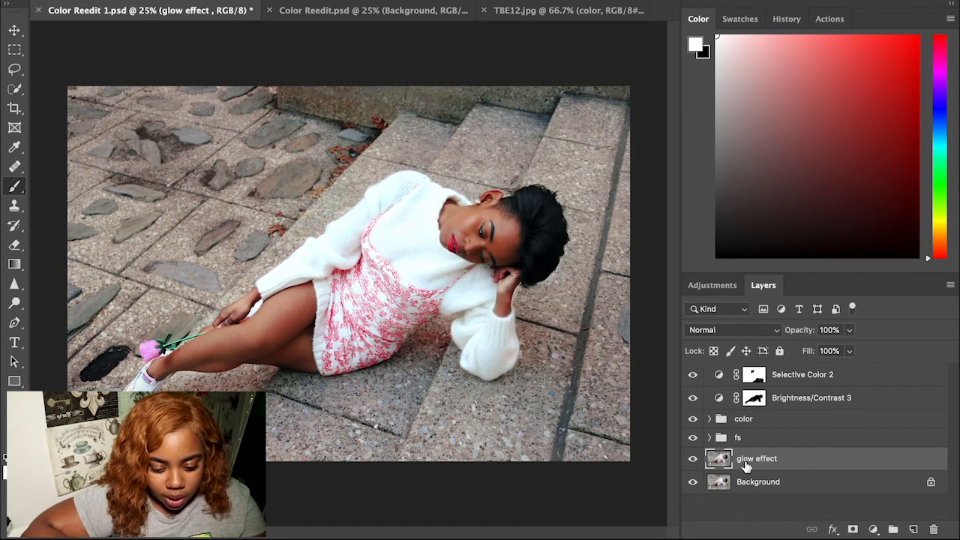
Step: Switch the glow effect layer to Screen blend mode and raise its opacity to 55%
{"action": "left_click", "coordinate": [761, 331]}
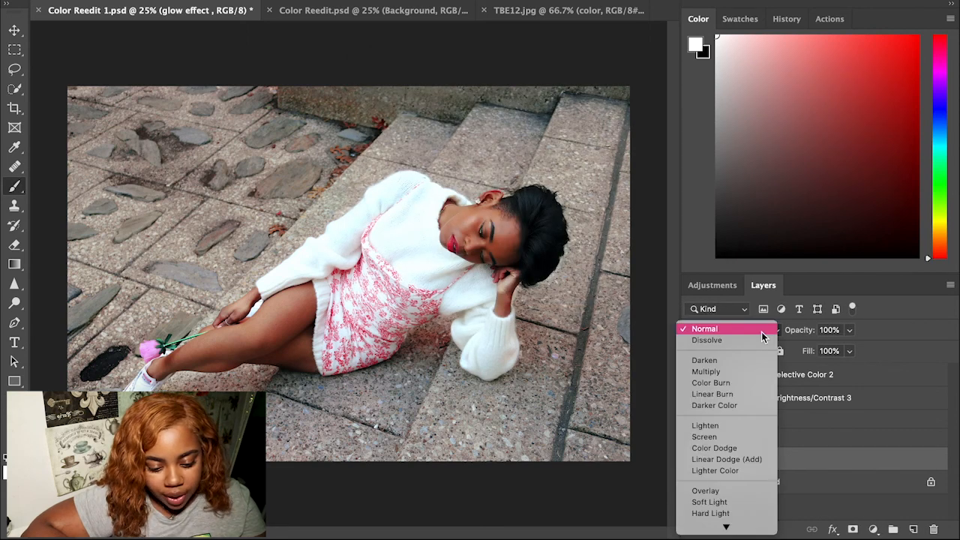
{"action": "mouse_move", "coordinate": [732, 530]}
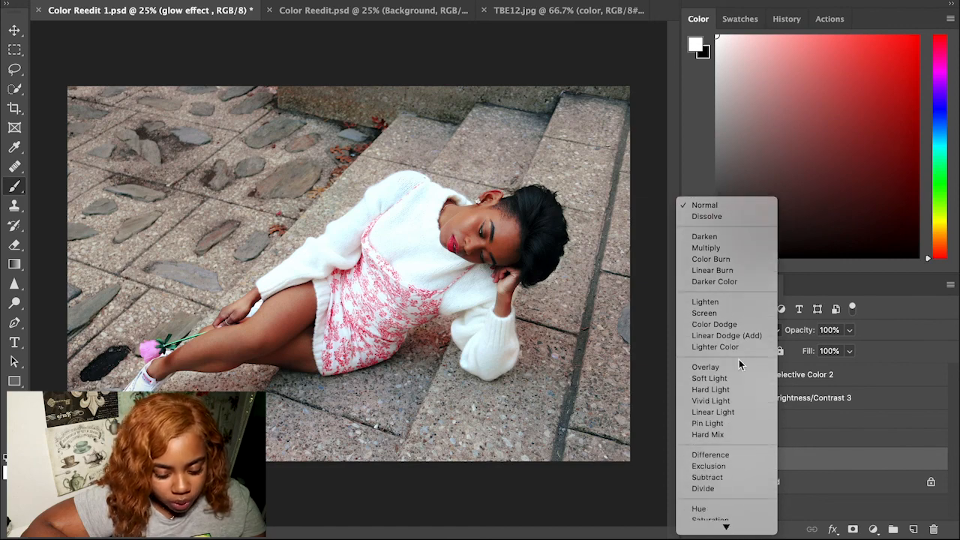
{"action": "left_click", "coordinate": [708, 313]}
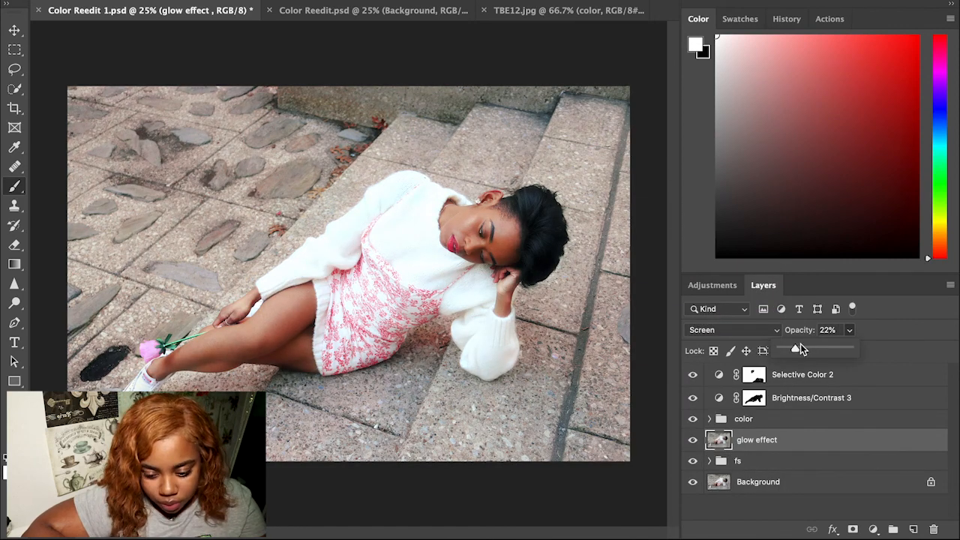
{"action": "mouse_move", "coordinate": [800, 343]}
{"action": "left_mouse_down"}
{"action": "mouse_move", "coordinate": [787, 343]}
{"action": "mouse_move", "coordinate": [808, 347]}
{"action": "left_mouse_up"}
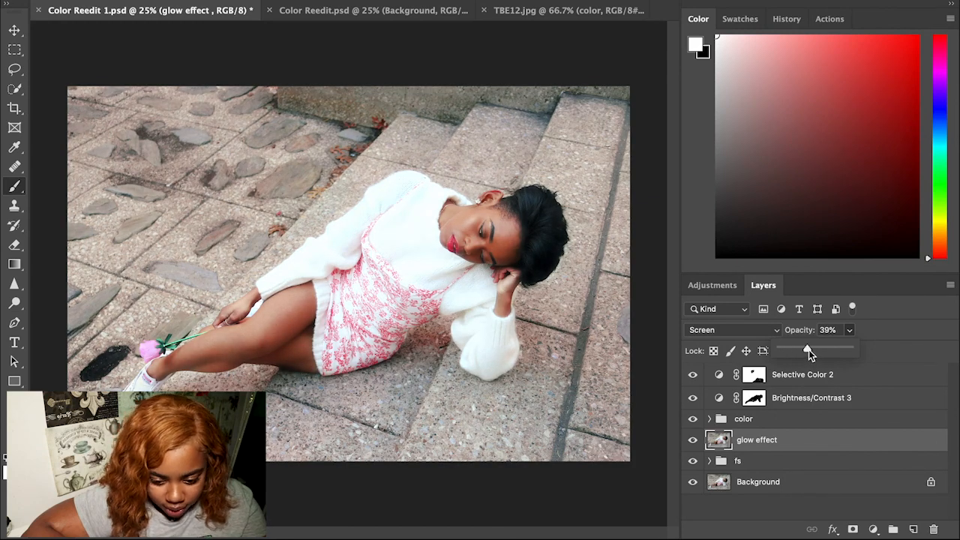
{"action": "left_click_drag", "start_coordinate": [818, 350], "coordinate": [820, 350]}
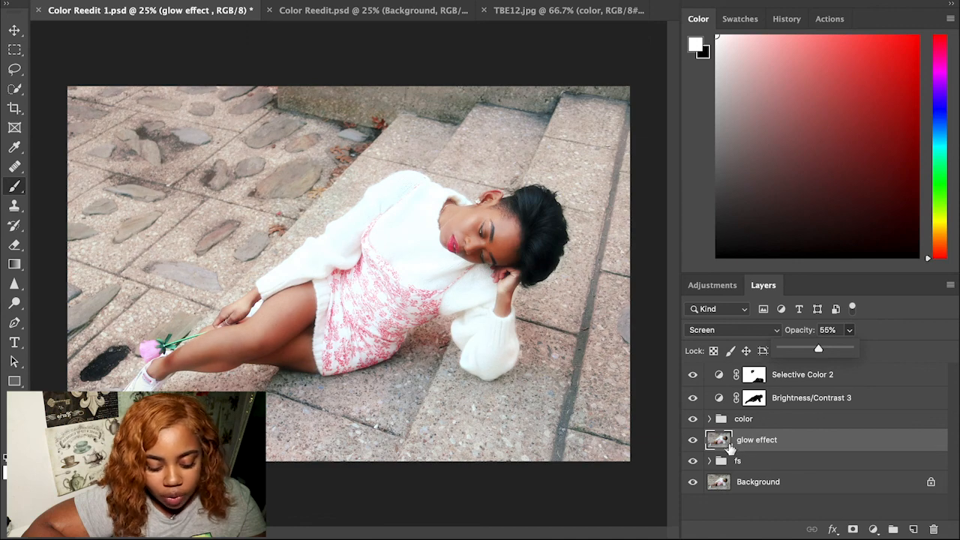
Step: Add a white mask to glow effect and set a hard 191 px brush at slightly lower opacity
{"action": "left_click", "coordinate": [853, 530]}
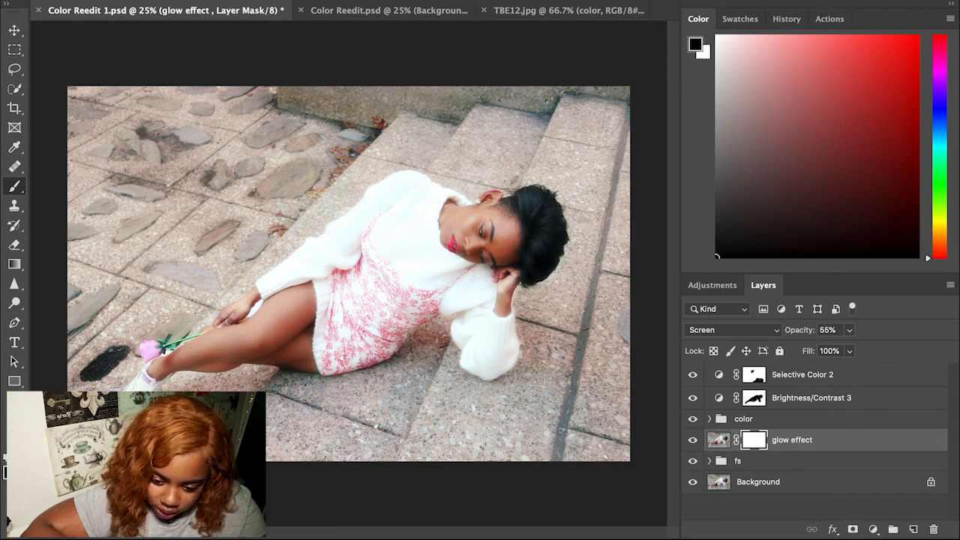
{"action": "left_click", "coordinate": [49, 1]}
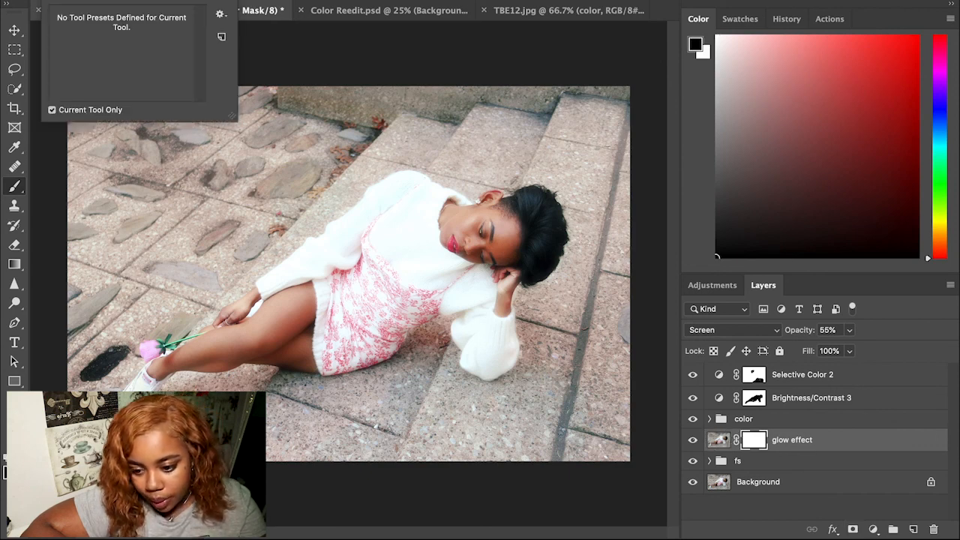
{"action": "left_click", "coordinate": [75, 1]}
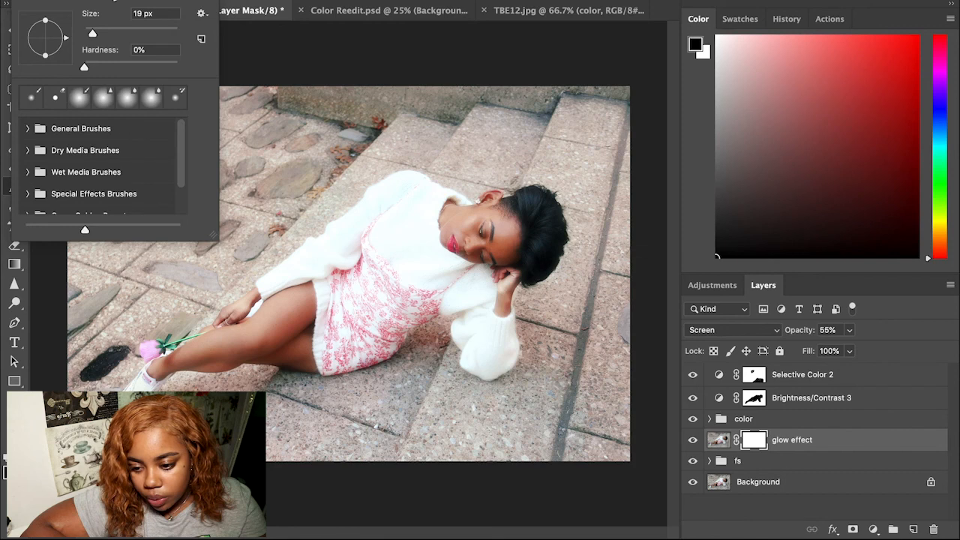
{"action": "left_click", "coordinate": [75, 0]}
{"action": "left_click", "coordinate": [75, 1]}
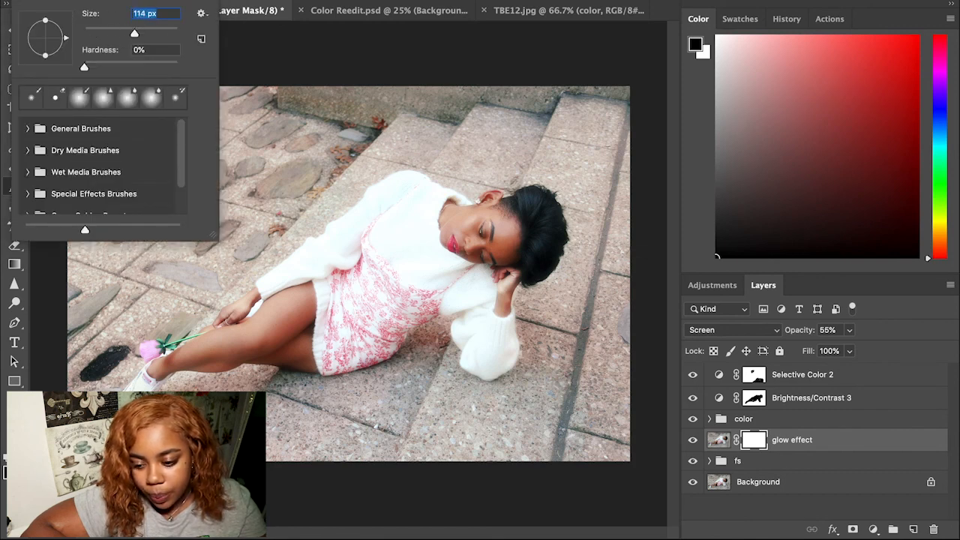
{"action": "left_click", "coordinate": [147, 63]}
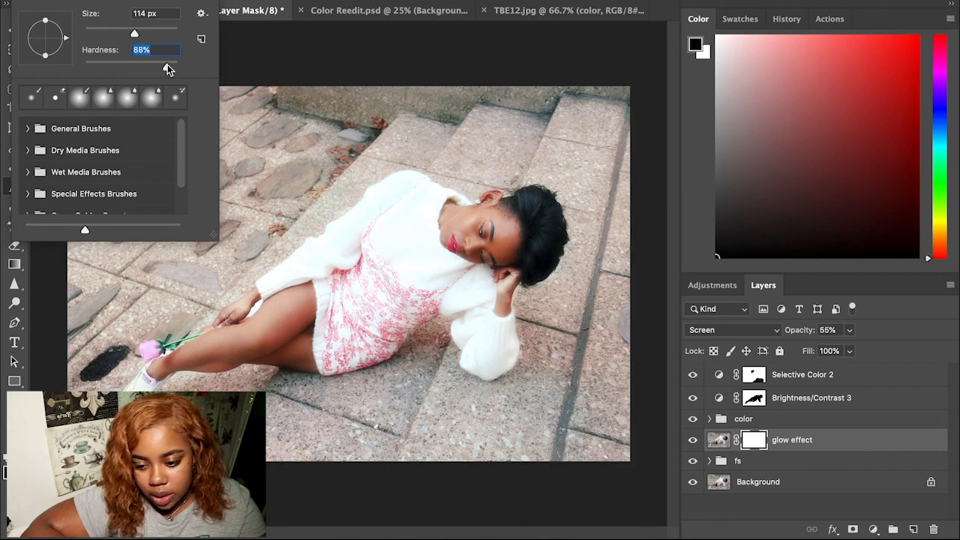
{"action": "left_click", "coordinate": [342, 1]}
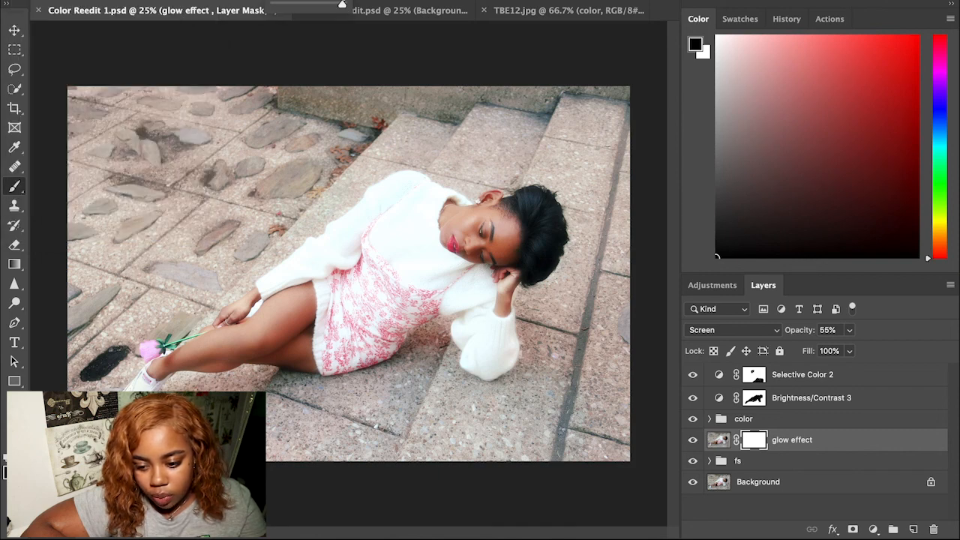
{"action": "left_click_drag", "start_coordinate": [322, 7], "coordinate": [310, 8]}
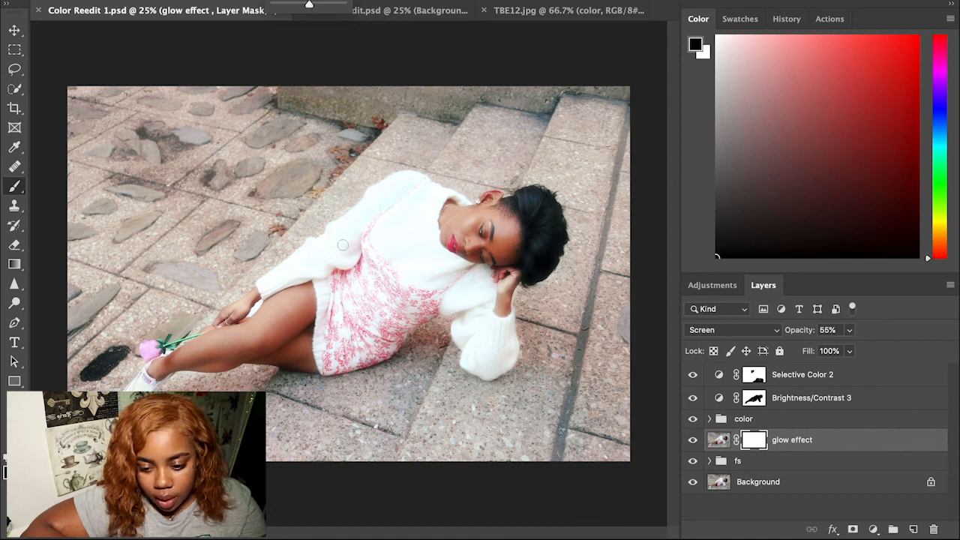
{"action": "left_click", "coordinate": [73, 1]}
{"action": "left_click", "coordinate": [153, 32]}
{"action": "left_click", "coordinate": [405, 217]}
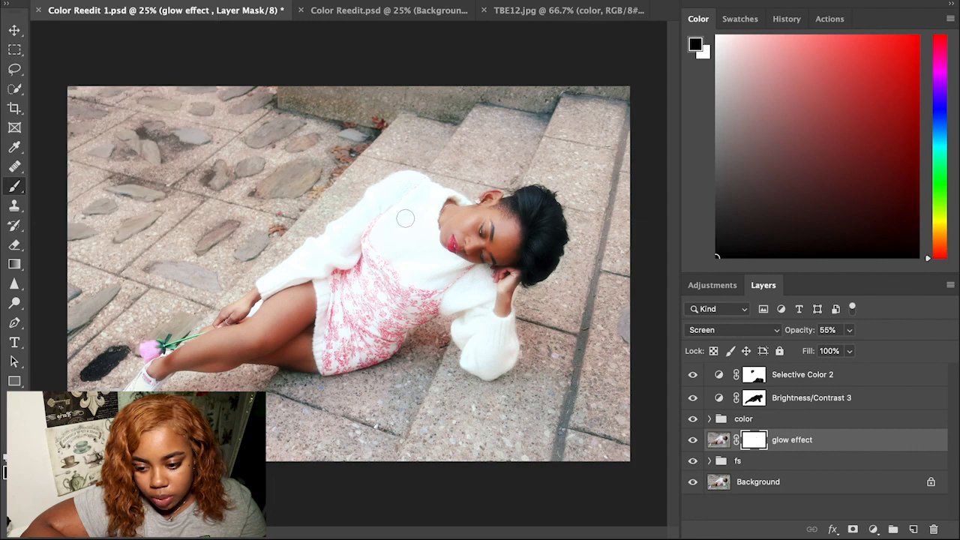
Step: Paint the mask to tone down the glow on the sweater, face, legs and hand
{"action": "left_click_drag", "start_coordinate": [449, 247], "coordinate": [478, 259]}
{"action": "mouse_move", "coordinate": [393, 278]}
{"action": "left_mouse_down"}
{"action": "mouse_move", "coordinate": [391, 297]}
{"action": "mouse_move", "coordinate": [420, 295]}
{"action": "left_mouse_up"}
{"action": "mouse_move", "coordinate": [448, 231]}
{"action": "left_mouse_down"}
{"action": "mouse_move", "coordinate": [474, 222]}
{"action": "mouse_move", "coordinate": [449, 215]}
{"action": "mouse_move", "coordinate": [494, 222]}
{"action": "mouse_move", "coordinate": [488, 233]}
{"action": "mouse_move", "coordinate": [508, 237]}
{"action": "mouse_move", "coordinate": [510, 224]}
{"action": "left_mouse_up"}
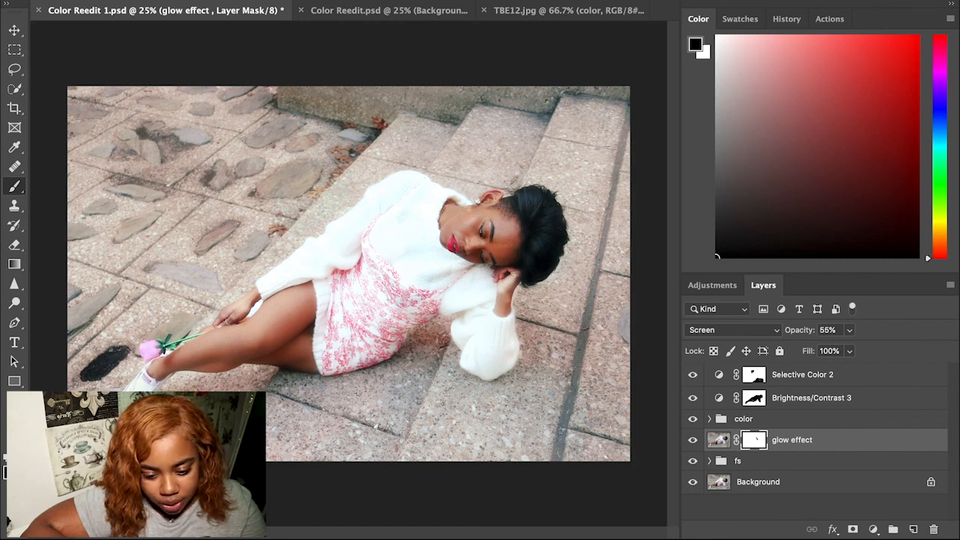
{"action": "mouse_move", "coordinate": [488, 249]}
{"action": "left_mouse_down"}
{"action": "mouse_move", "coordinate": [507, 259]}
{"action": "mouse_move", "coordinate": [511, 248]}
{"action": "left_mouse_up"}
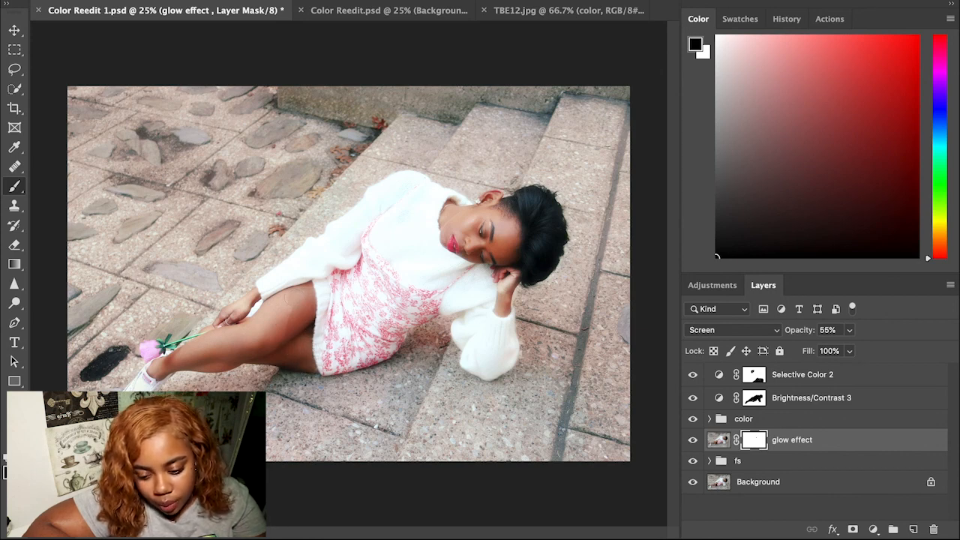
{"action": "left_click_drag", "start_coordinate": [282, 304], "coordinate": [262, 332]}
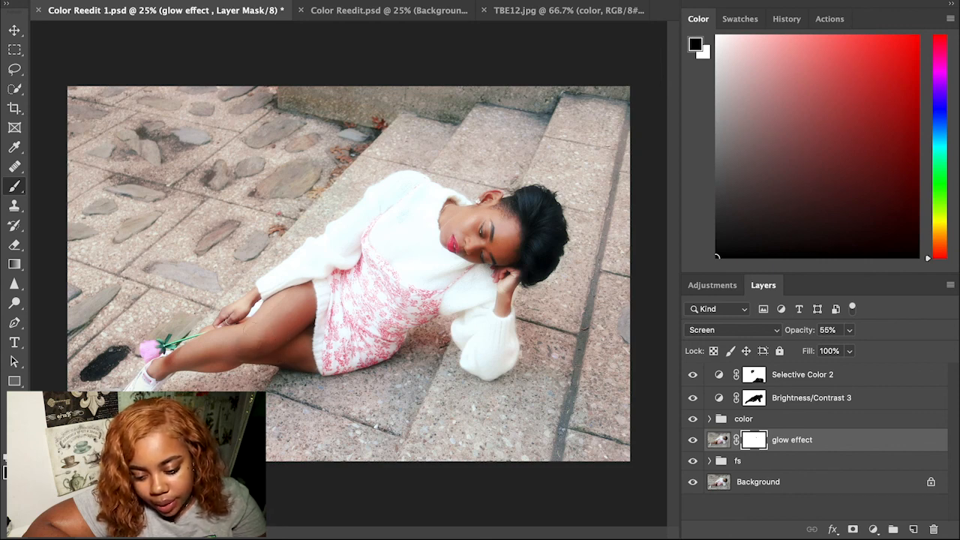
{"action": "left_click_drag", "start_coordinate": [181, 350], "coordinate": [235, 338]}
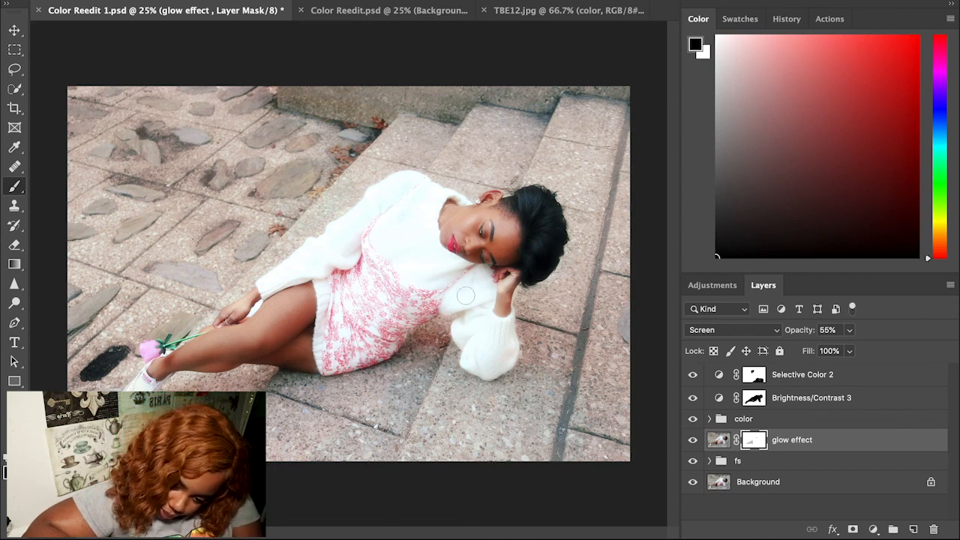
{"action": "left_click_drag", "start_coordinate": [510, 278], "coordinate": [511, 305]}
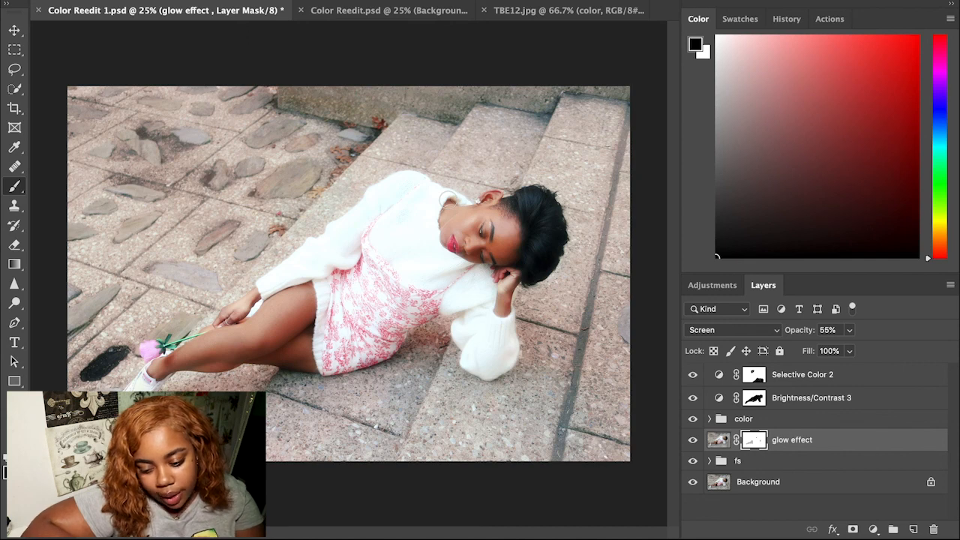
Step: Lower the glow effect layer's opacity to 40% and deselect the layer
{"action": "left_click", "coordinate": [850, 330]}
{"action": "left_click_drag", "start_coordinate": [842, 344], "coordinate": [836, 346]}
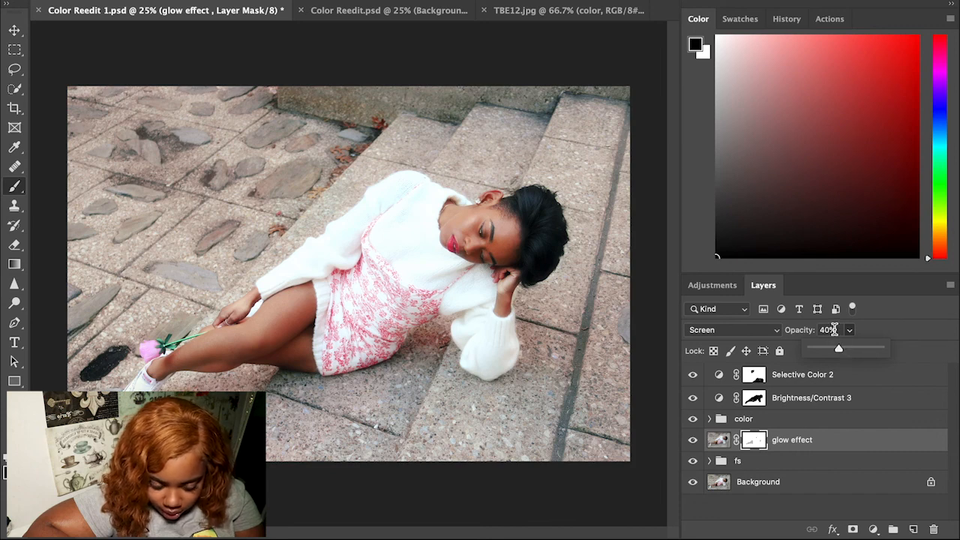
{"action": "left_click", "coordinate": [833, 330]}
{"action": "type", "text": "45"}
{"action": "key", "text": "Return"}
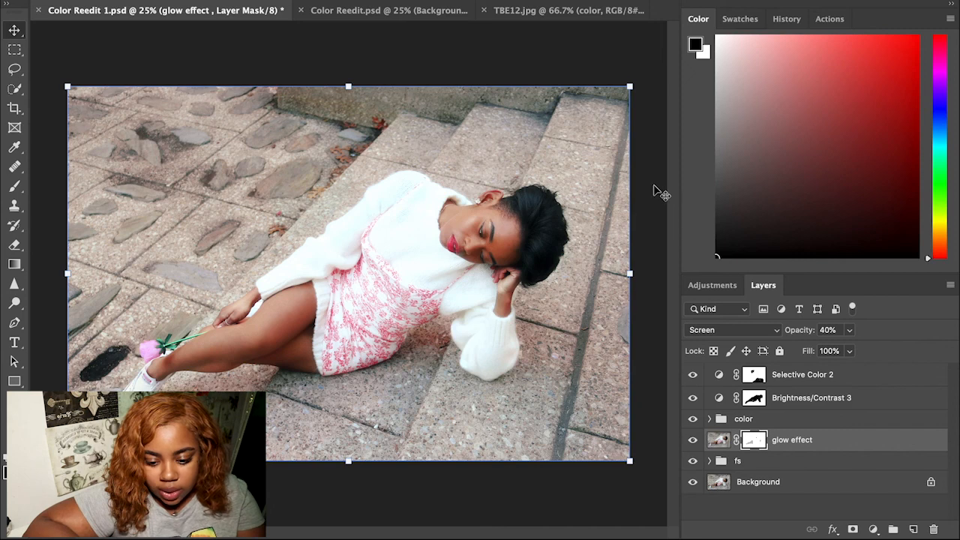
{"action": "left_click", "coordinate": [653, 186]}
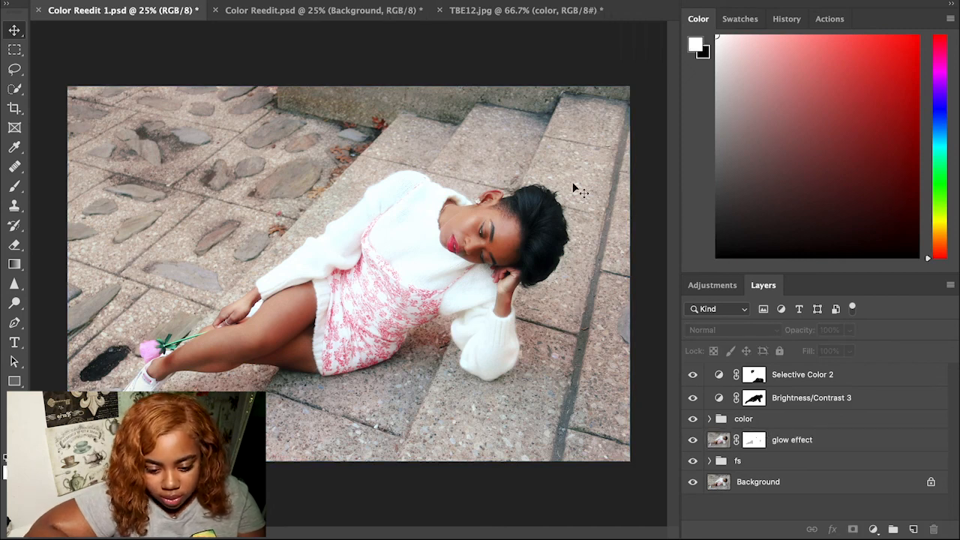
Step: Switch to Color Reedit.psd and duplicate the Background layer as glow effect
{"action": "left_click", "coordinate": [305, 12]}
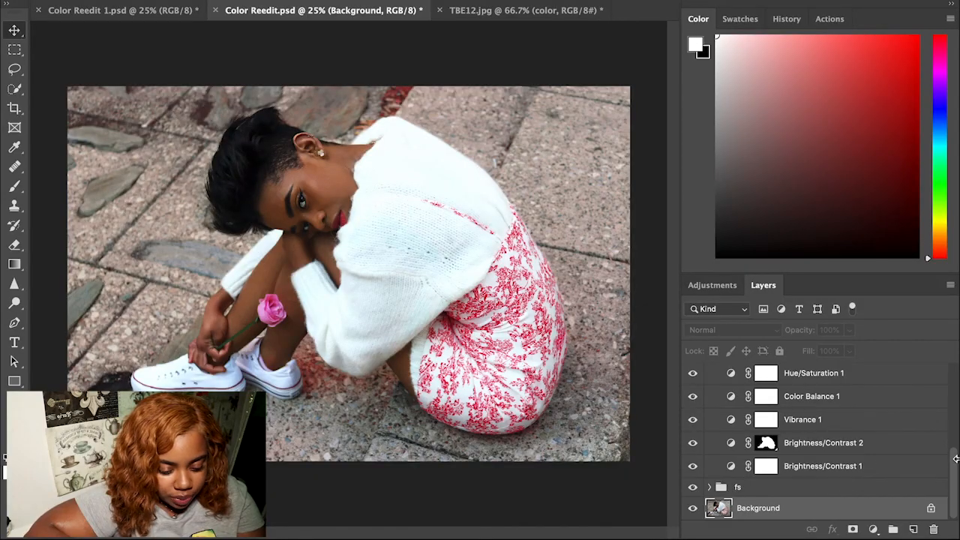
{"action": "key", "text": "ctrl+j"}
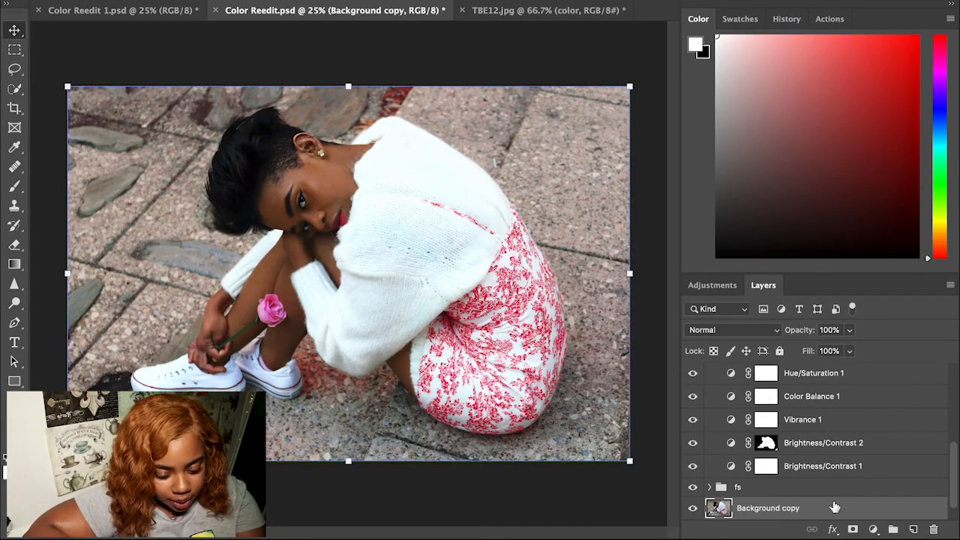
{"action": "scroll", "coordinate": [955, 455], "scroll_direction": "down", "scroll_amount": 1}
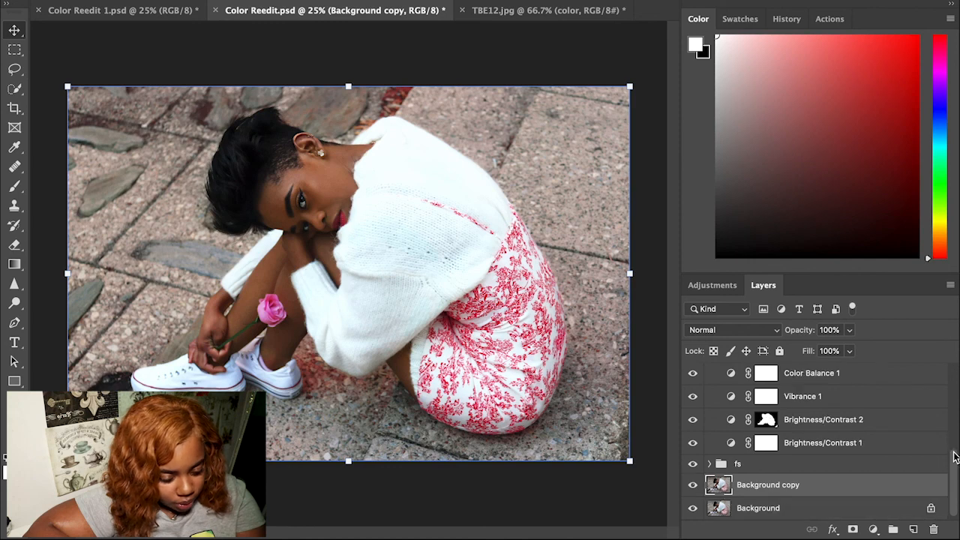
{"action": "double_click", "coordinate": [819, 491]}
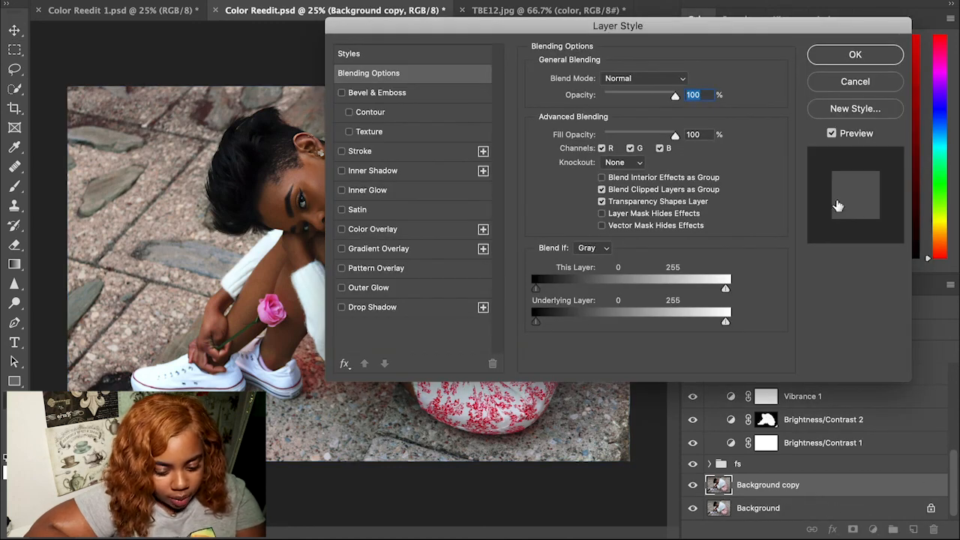
{"action": "left_click", "coordinate": [870, 83]}
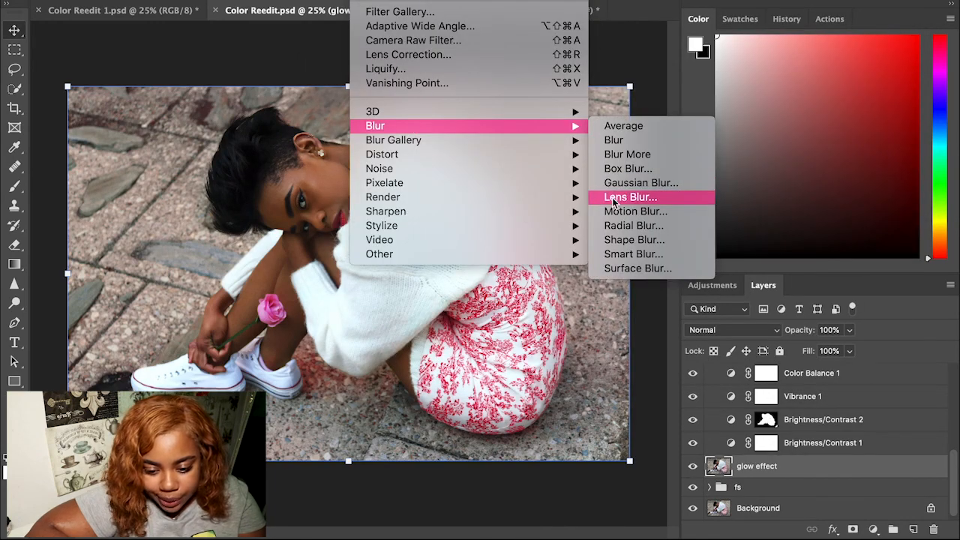
Step: Set up a Motion Blur on glow effect with a 0° angle and 212-pixel distance
{"action": "left_click", "coordinate": [611, 213]}
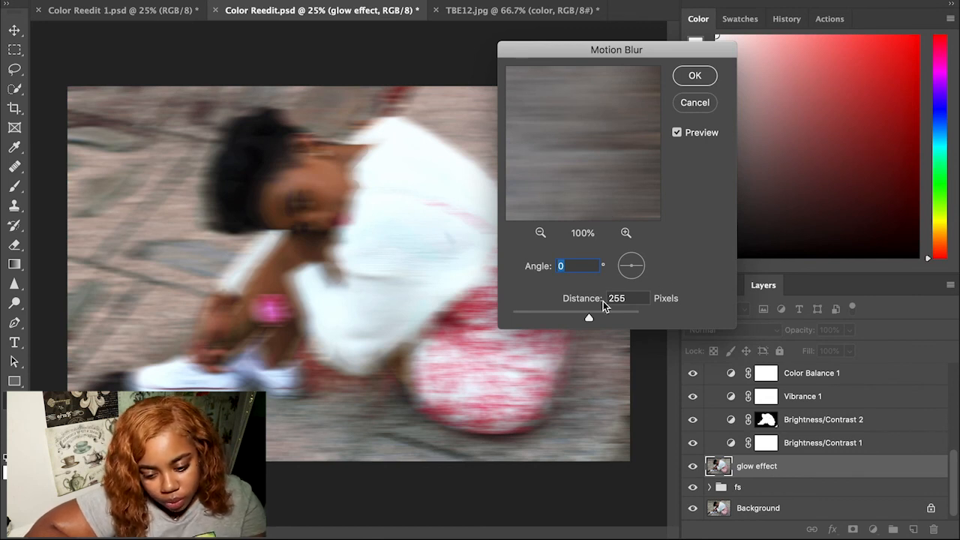
{"action": "left_click_drag", "start_coordinate": [599, 309], "coordinate": [570, 311]}
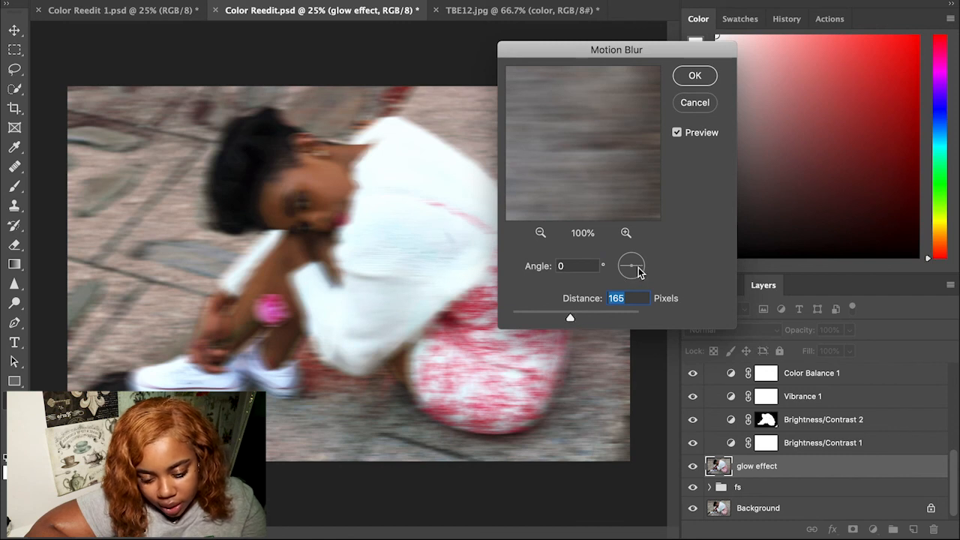
{"action": "left_click_drag", "start_coordinate": [637, 267], "coordinate": [635, 264]}
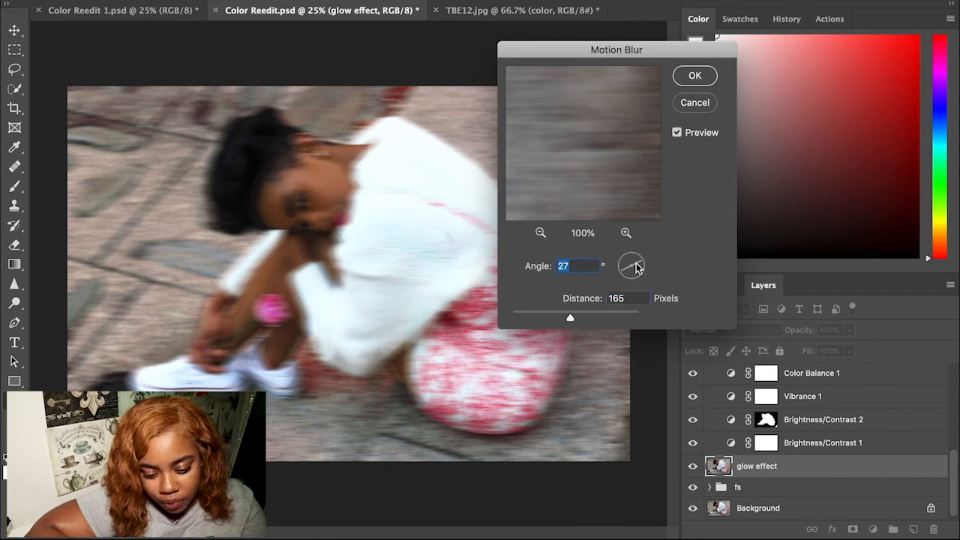
{"action": "mouse_move", "coordinate": [636, 269]}
{"action": "left_mouse_down"}
{"action": "mouse_move", "coordinate": [649, 277]}
{"action": "mouse_move", "coordinate": [635, 272]}
{"action": "left_mouse_up"}
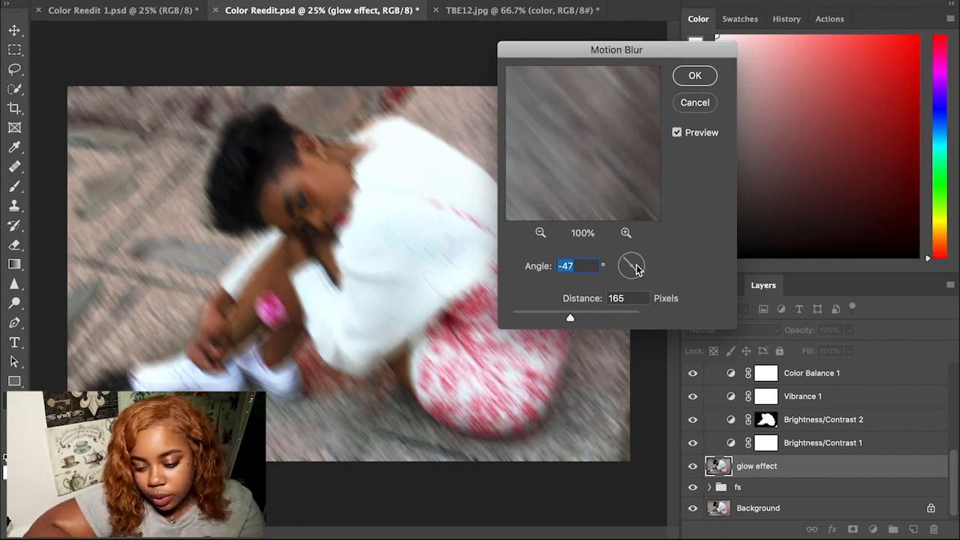
{"action": "left_click_drag", "start_coordinate": [634, 268], "coordinate": [638, 270]}
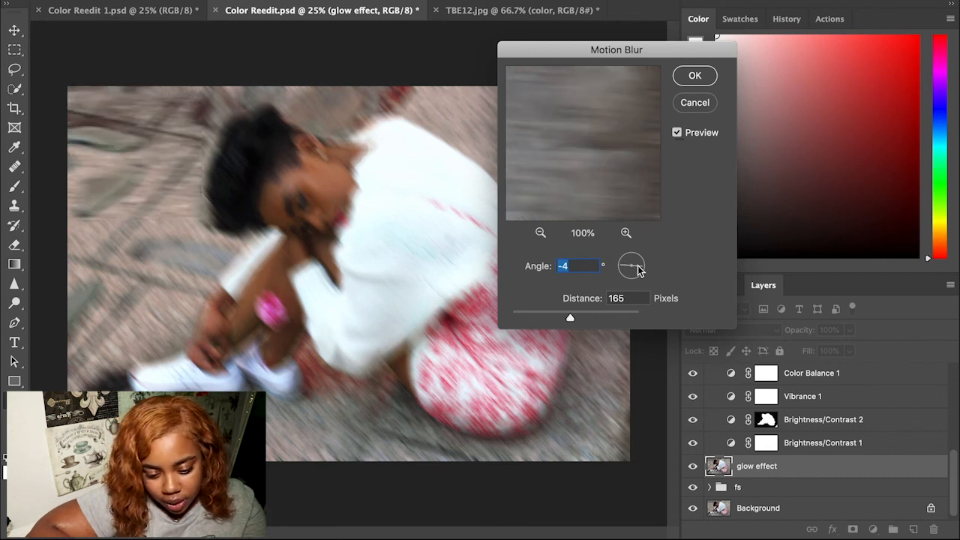
{"action": "left_click_drag", "start_coordinate": [637, 270], "coordinate": [641, 272]}
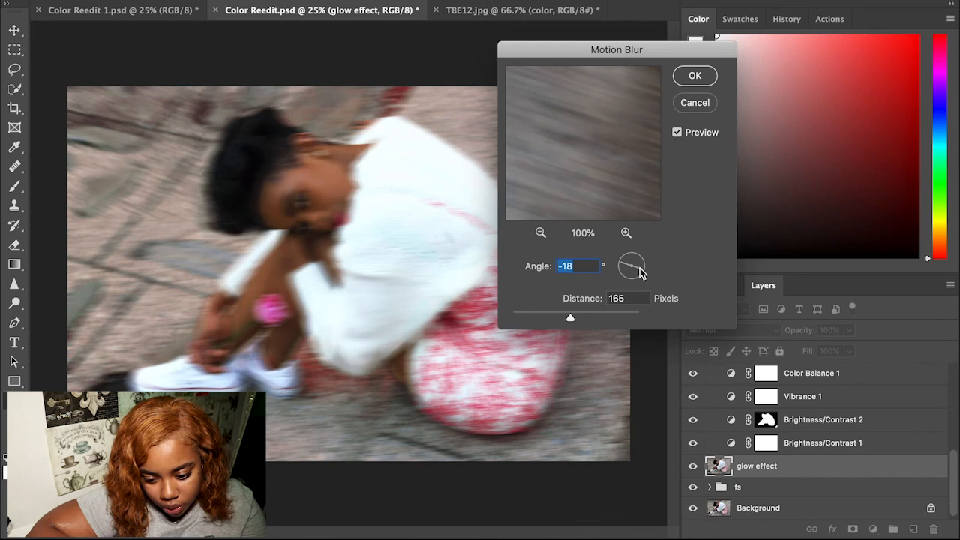
{"action": "type", "text": "0"}
{"action": "left_click_drag", "start_coordinate": [573, 313], "coordinate": [580, 314]}
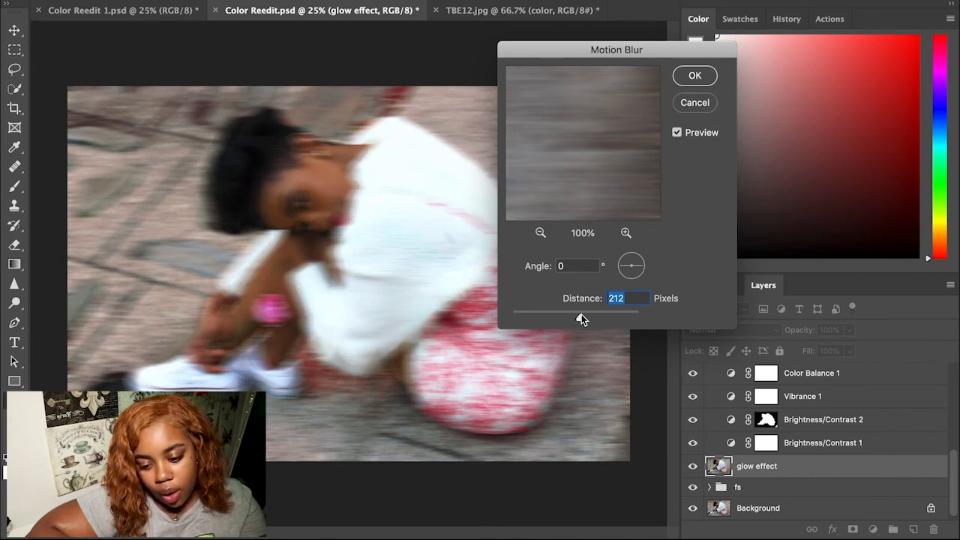
Step: Apply the motion blur, add a white mask to glow effect with the Brush ready, and zoom out
{"action": "left_click", "coordinate": [692, 78]}
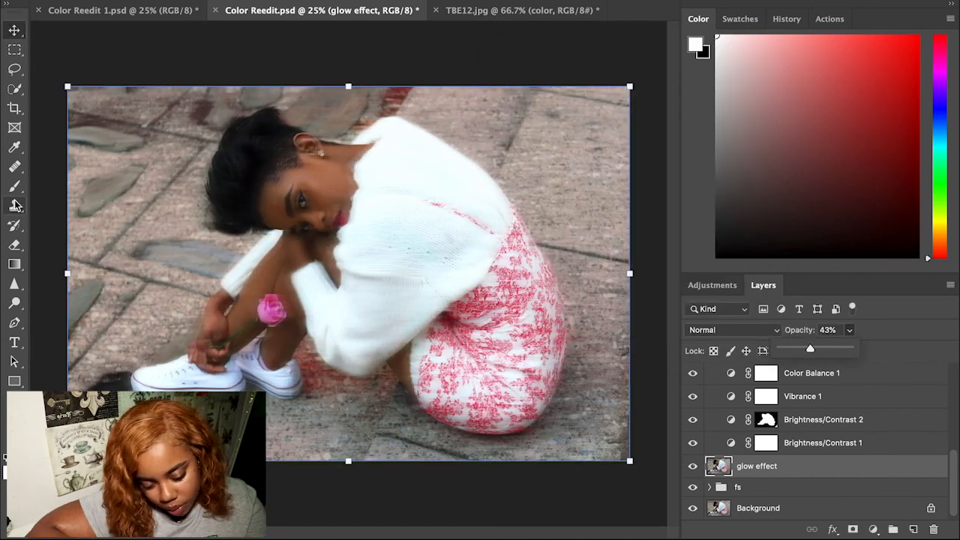
{"action": "left_click", "coordinate": [16, 189]}
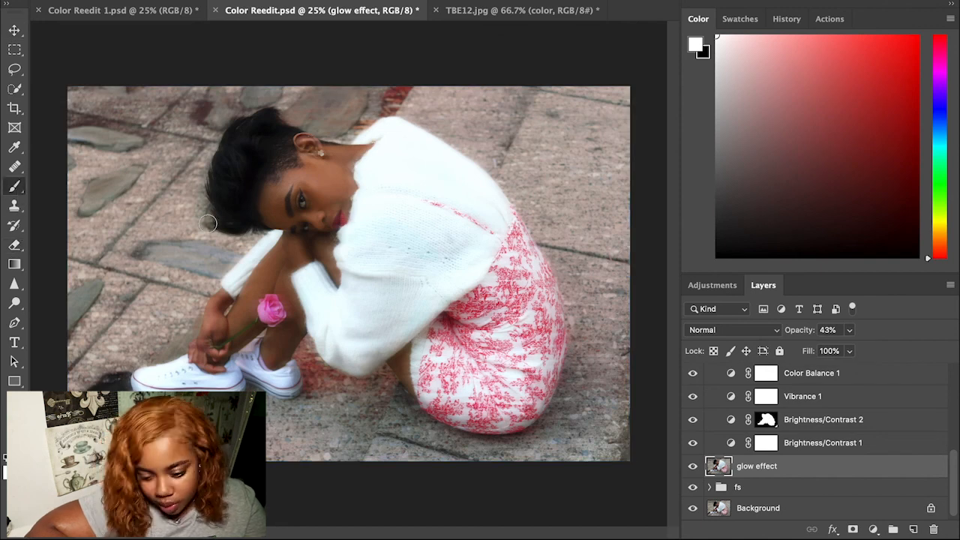
{"action": "left_click", "coordinate": [852, 530]}
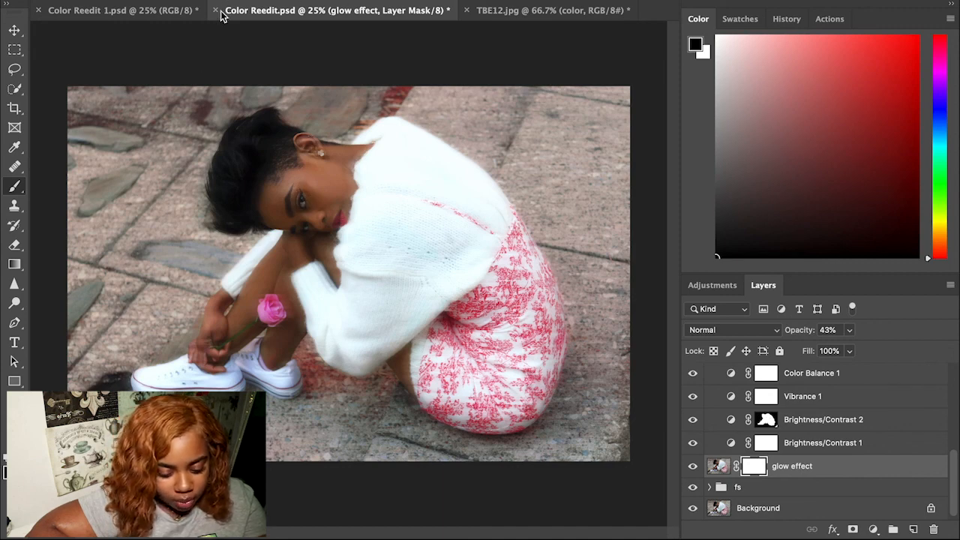
{"action": "left_click", "coordinate": [114, 1]}
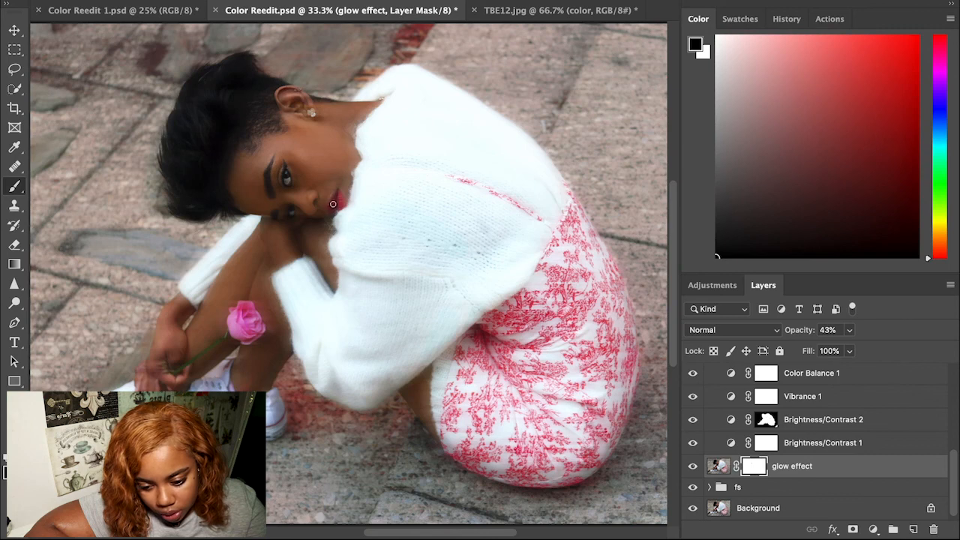
{"action": "key", "text": "ctrl+minus"}
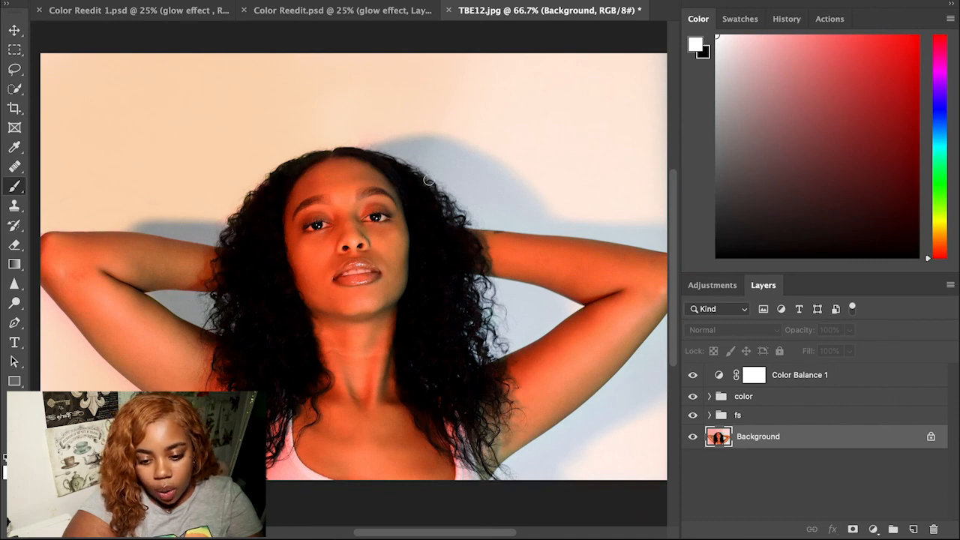
Step: Duplicate Background in TBE12.jpg, rename the copy 'soft glow', and give it a white layer mask
{"action": "left_click", "coordinate": [133, 0]}
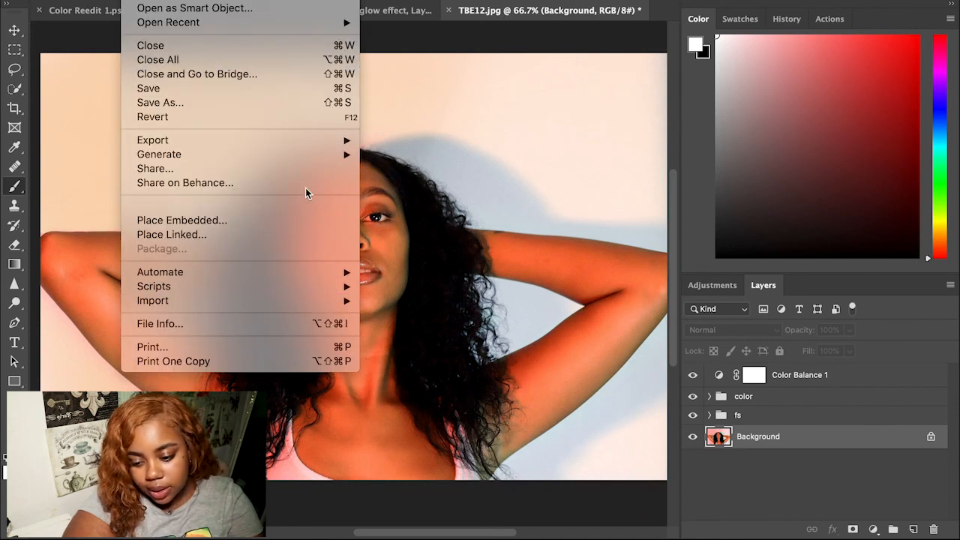
{"action": "left_click", "coordinate": [536, 522]}
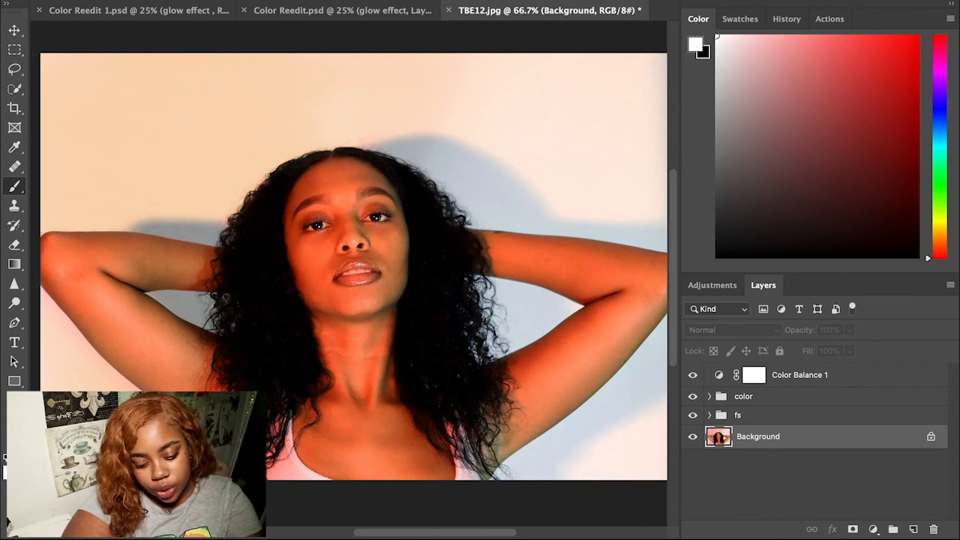
{"action": "key", "text": "ctrl+j"}
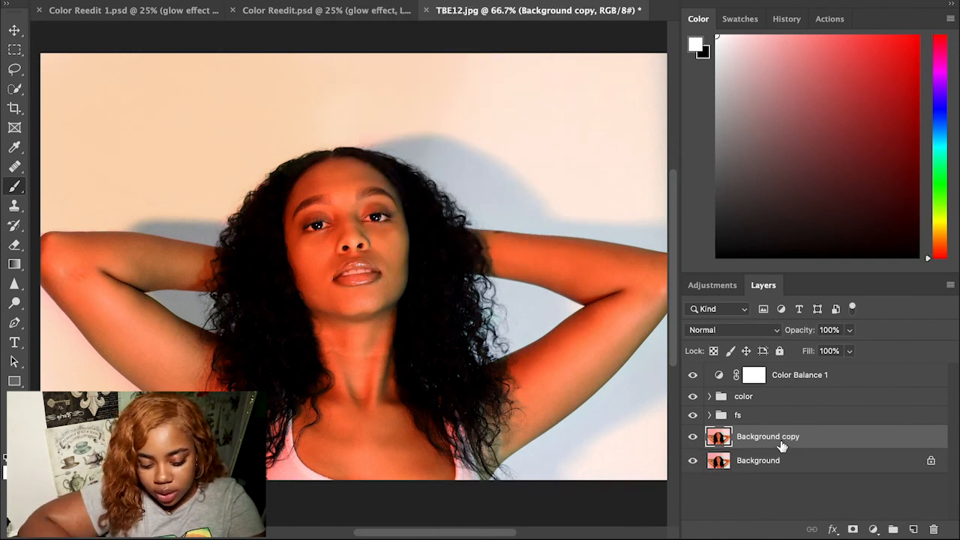
{"action": "double_click", "coordinate": [785, 436]}
{"action": "key", "text": "BackSpace"}
{"action": "type", "text": "sogt"}
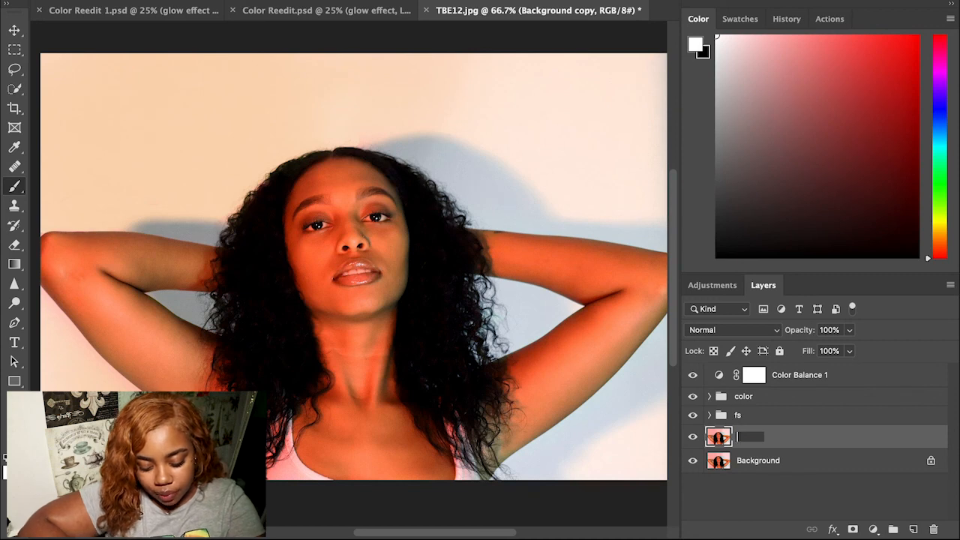
{"action": "key", "text": "BackSpace"}
{"action": "key", "text": "BackSpace"}
{"action": "type", "text": "ft glow"}
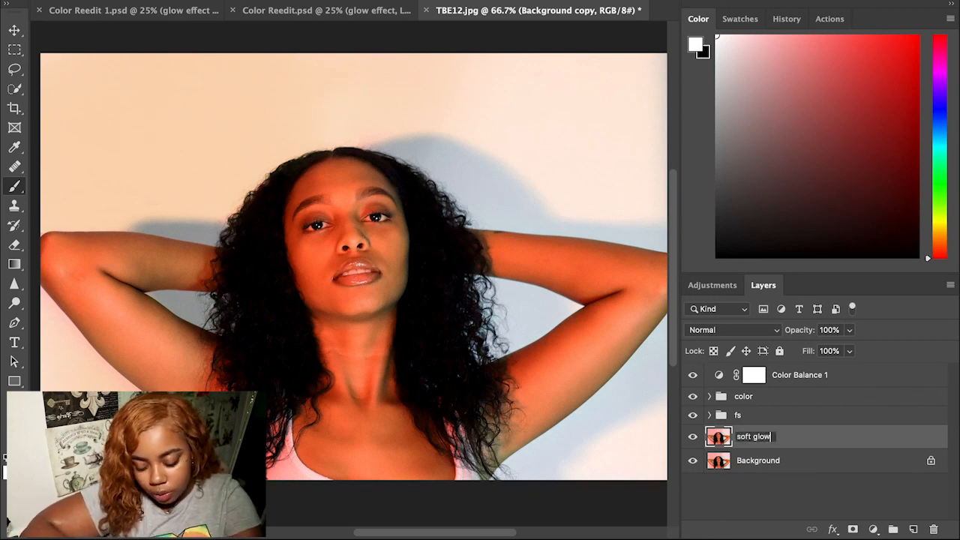
{"action": "key", "text": "Return"}
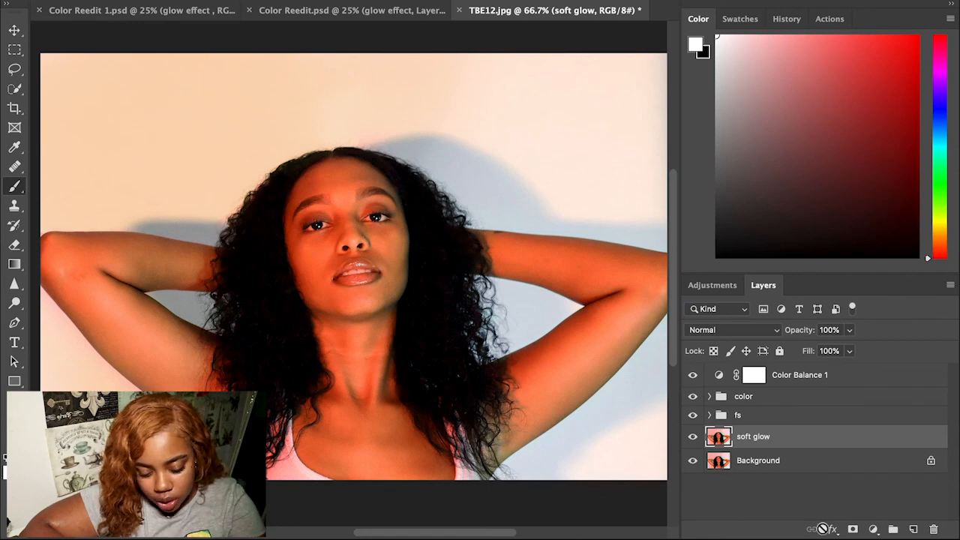
{"action": "left_click", "coordinate": [853, 530]}
Step: Target the soft glow layer's image pixels and reset the colours to black and white
{"action": "left_click", "coordinate": [368, 0]}
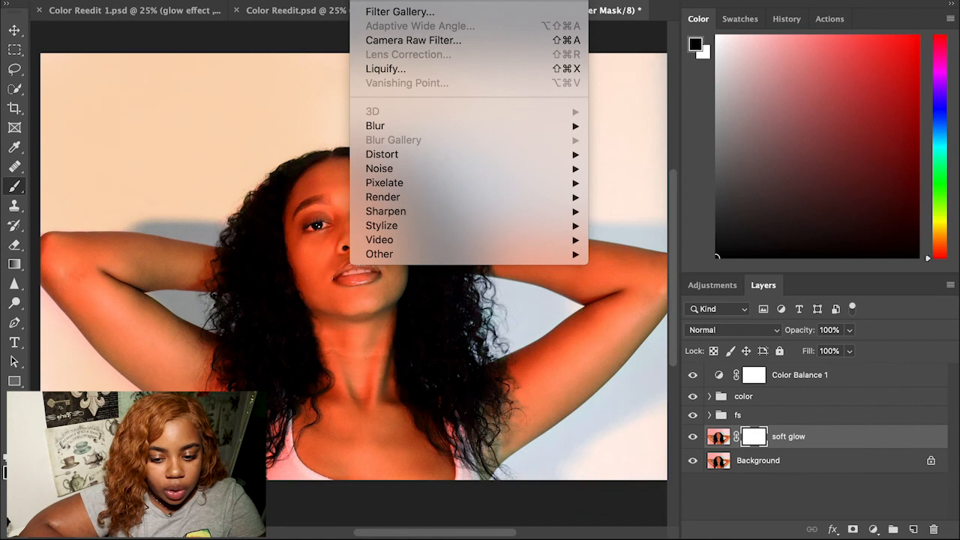
{"action": "left_click", "coordinate": [721, 438]}
{"action": "left_click", "coordinate": [721, 438]}
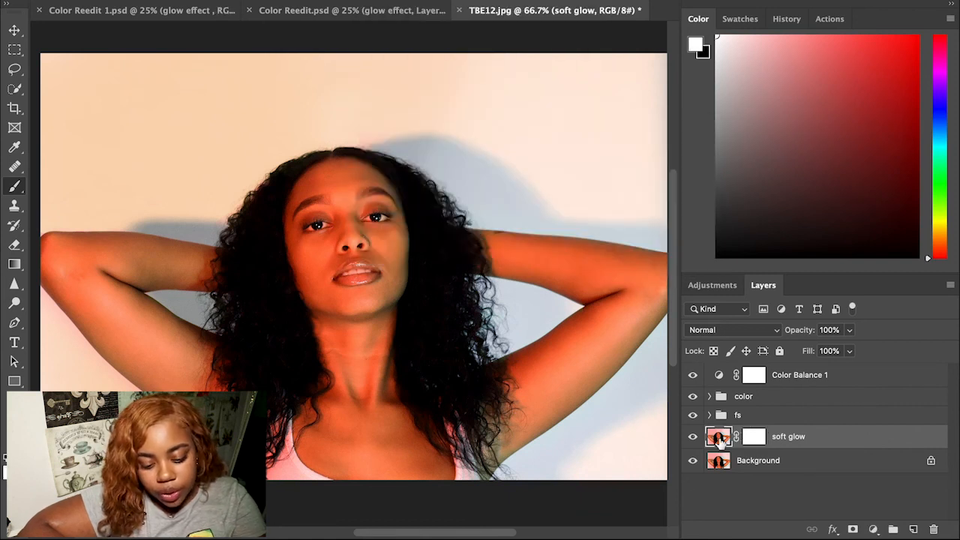
{"action": "left_click", "coordinate": [759, 439]}
{"action": "key", "text": "x"}
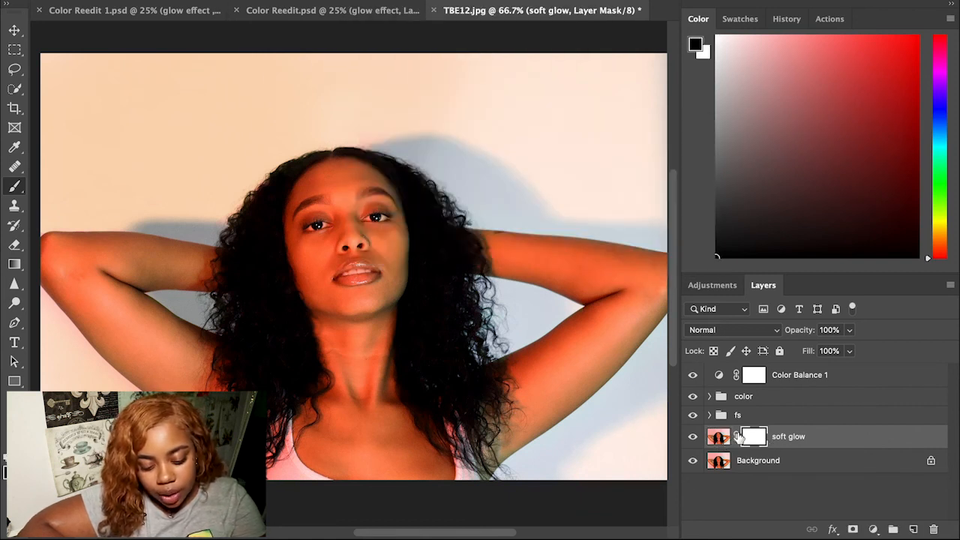
{"action": "left_click", "coordinate": [718, 438]}
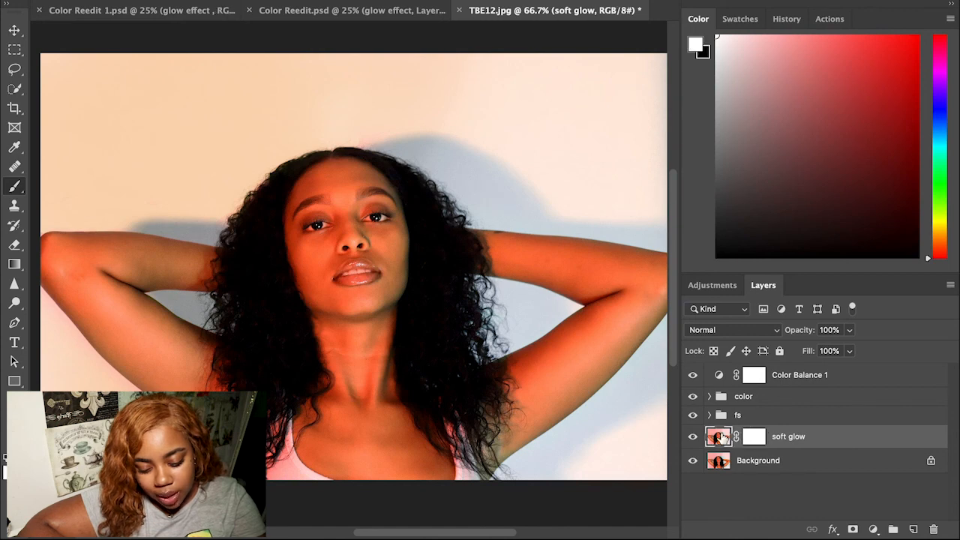
Step: Apply a 0°, 183-pixel motion blur to soft glow and move it above the fs group
{"action": "left_click", "coordinate": [365, 1]}
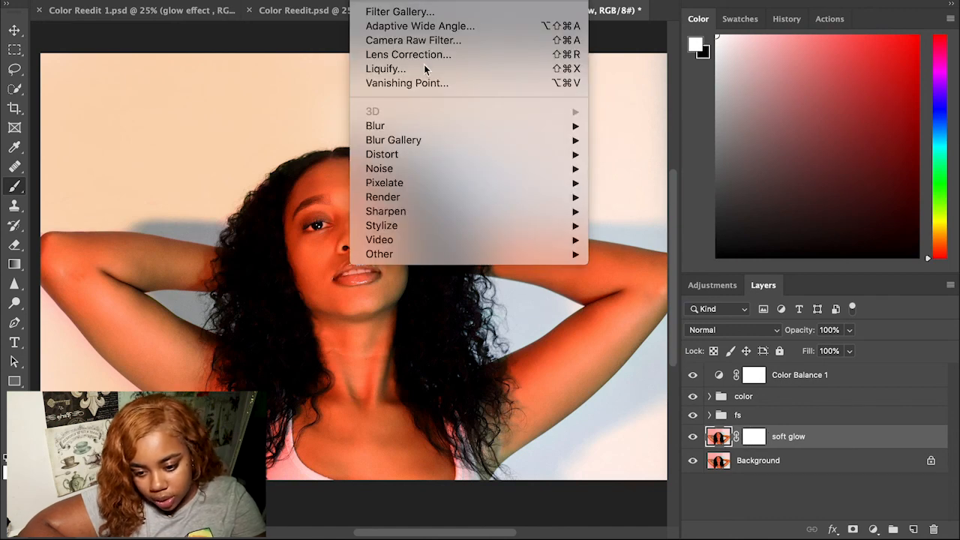
{"action": "mouse_move", "coordinate": [373, 130]}
{"action": "left_click", "coordinate": [656, 212]}
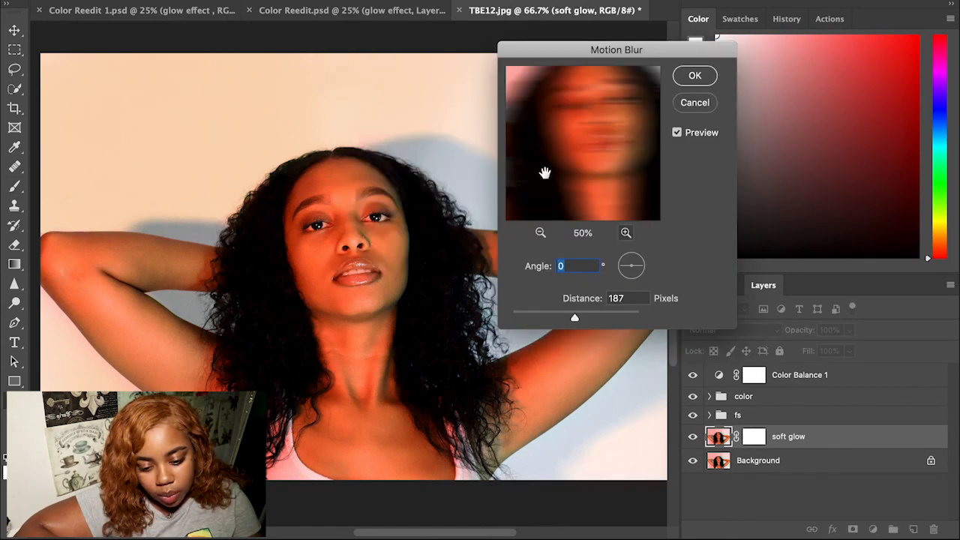
{"action": "mouse_move", "coordinate": [576, 315]}
{"action": "left_mouse_down"}
{"action": "mouse_move", "coordinate": [556, 315]}
{"action": "mouse_move", "coordinate": [592, 311]}
{"action": "mouse_move", "coordinate": [574, 312]}
{"action": "left_mouse_up"}
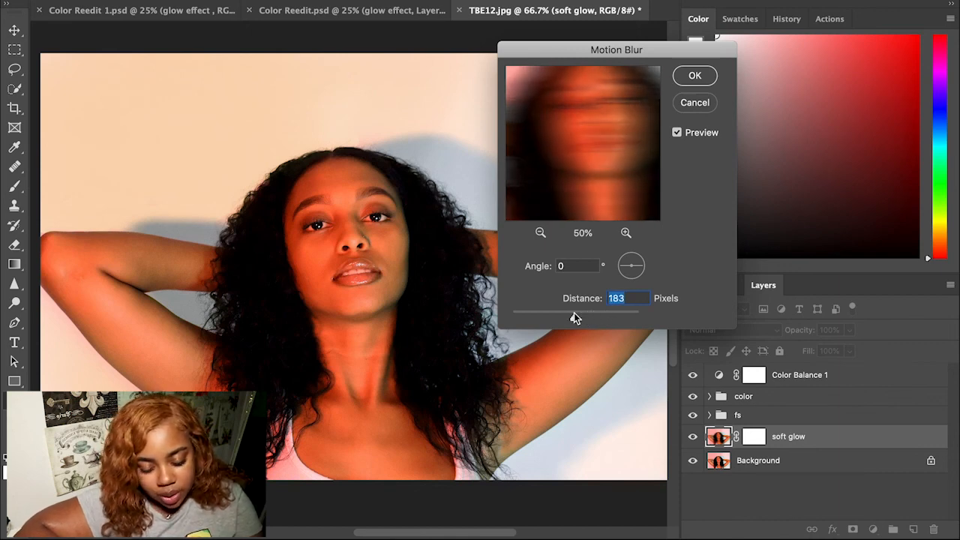
{"action": "key", "text": "Return"}
{"action": "left_click_drag", "start_coordinate": [795, 436], "coordinate": [810, 405]}
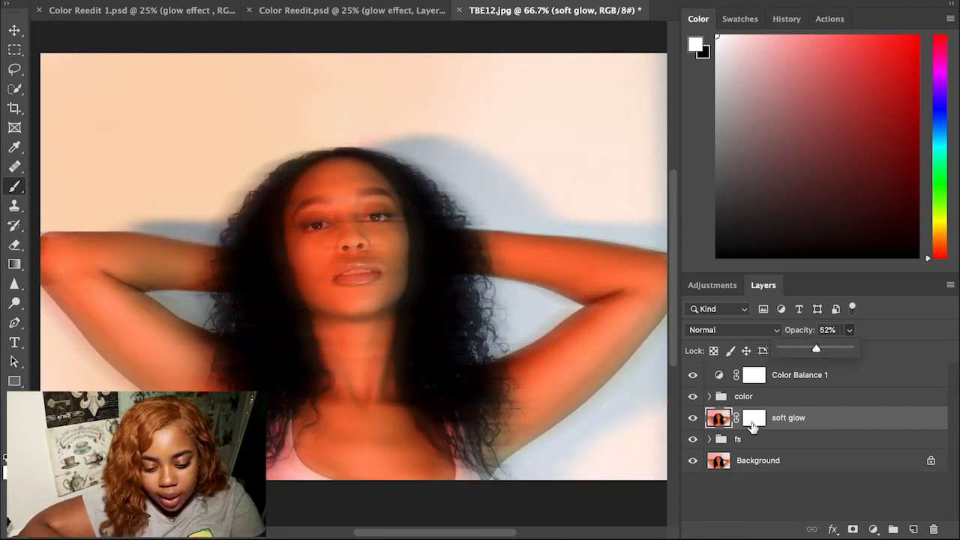
Step: Target the soft glow mask with black as painting colour and zoom to 100% on the face
{"action": "left_click", "coordinate": [752, 426]}
{"action": "key", "text": "x"}
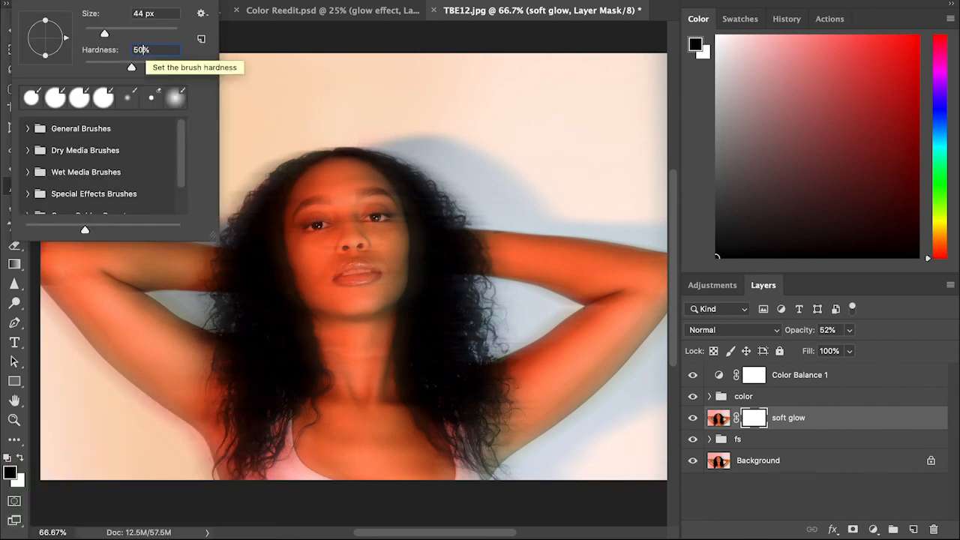
{"action": "key", "text": "Return"}
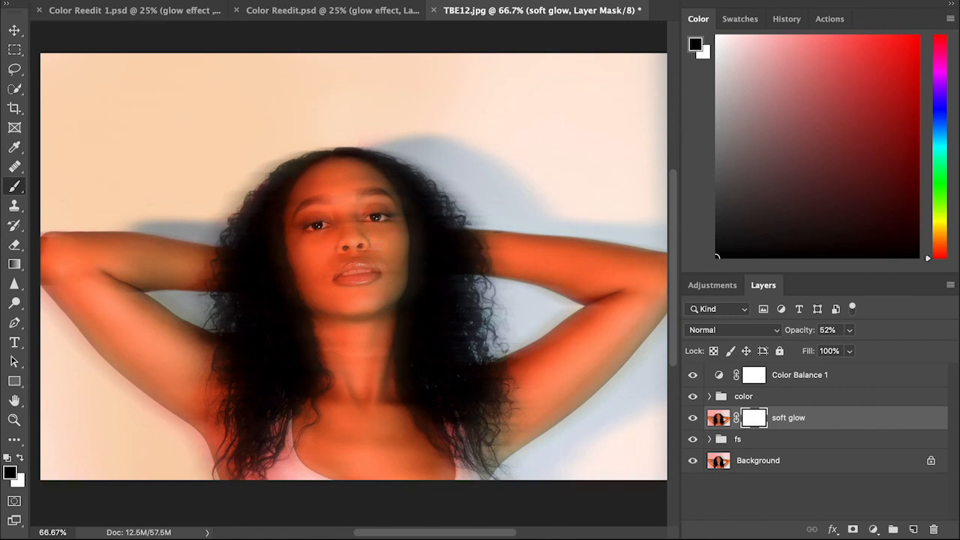
{"action": "key", "text": "ctrl+plus"}
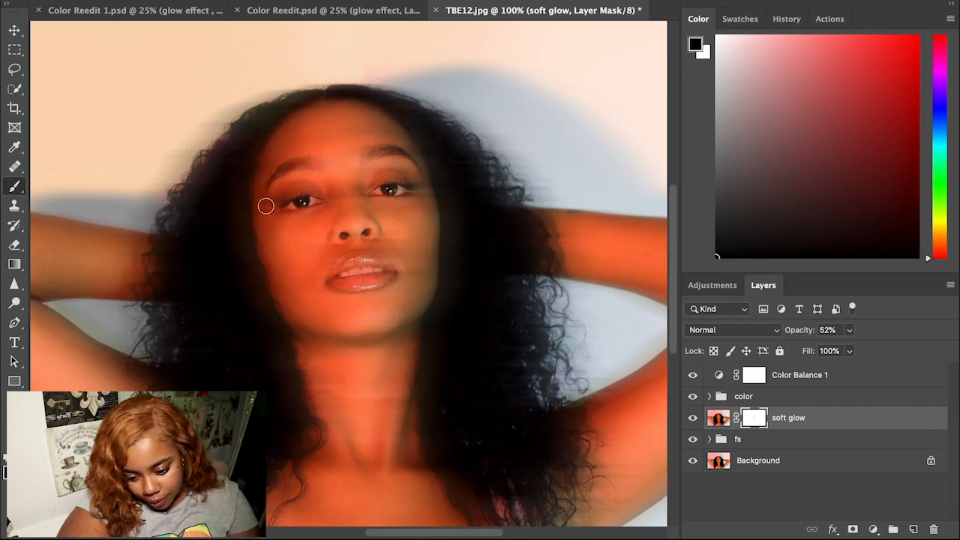
{"action": "left_click", "coordinate": [709, 439]}
Step: Select the color layer inside the fs group, then collapse fs
{"action": "left_click_drag", "start_coordinate": [956, 421], "coordinate": [956, 463]}
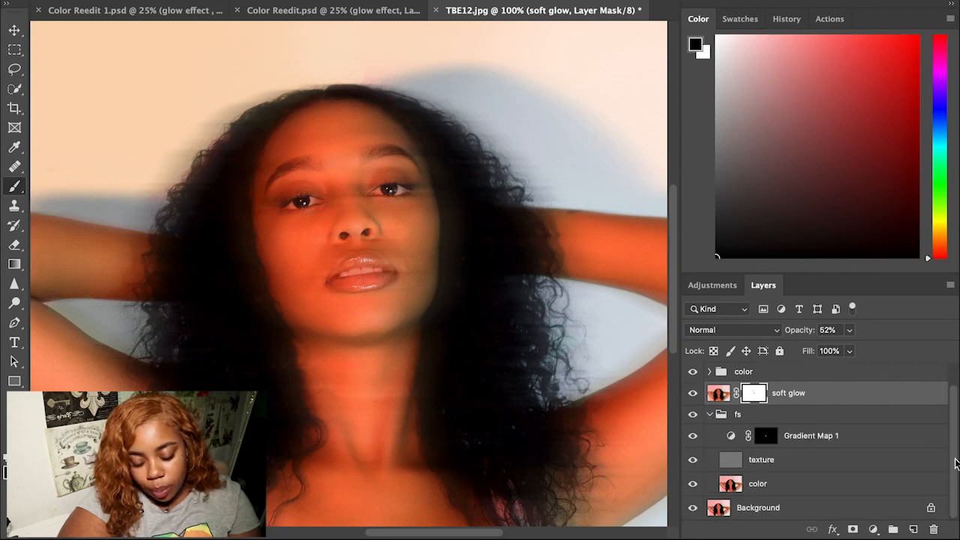
{"action": "left_click", "coordinate": [799, 483]}
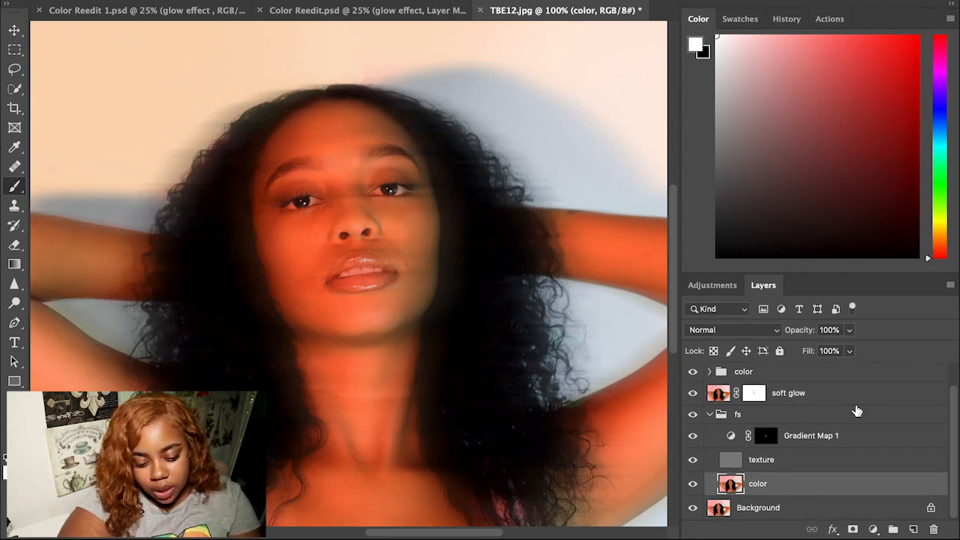
{"action": "left_click", "coordinate": [709, 413]}
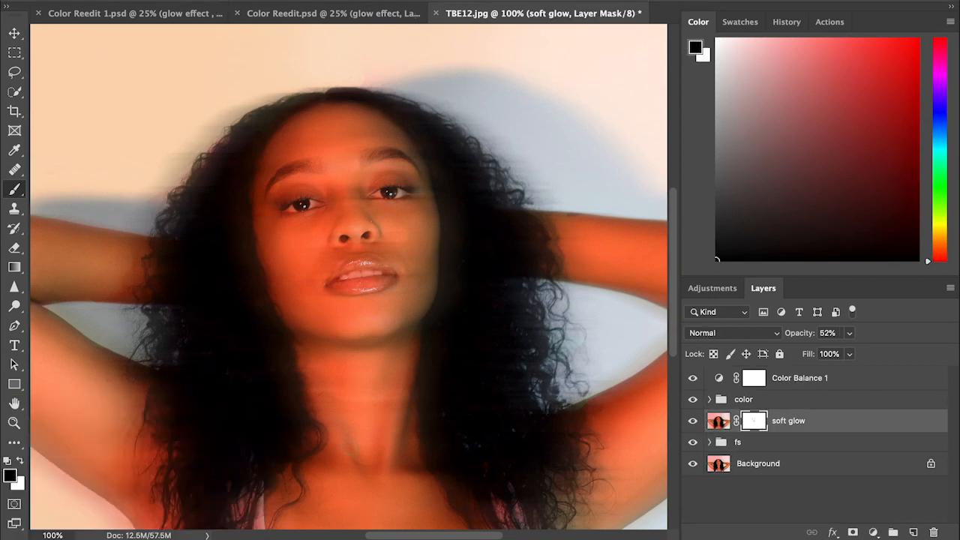
Step: Lower soft glow's opacity to 45% and fit the whole image in the window
{"action": "key", "text": "super+minus"}
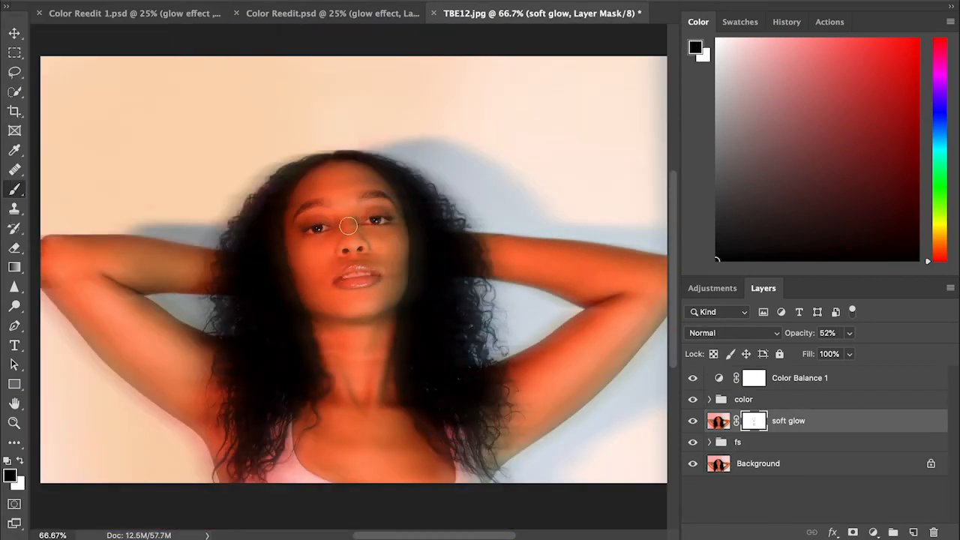
{"action": "left_click", "coordinate": [849, 333]}
{"action": "left_click_drag", "start_coordinate": [847, 349], "coordinate": [844, 349]}
{"action": "left_click", "coordinate": [824, 329]}
{"action": "left_click_drag", "start_coordinate": [298, 226], "coordinate": [397, 270]}
{"action": "key", "text": "super+minus"}
{"action": "left_click", "coordinate": [849, 333]}
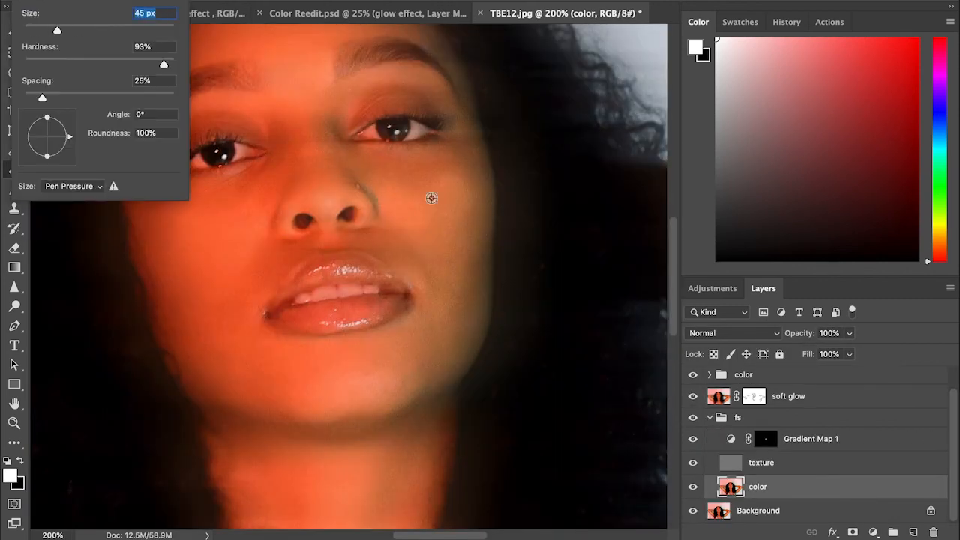
{"action": "key", "text": "super+0"}
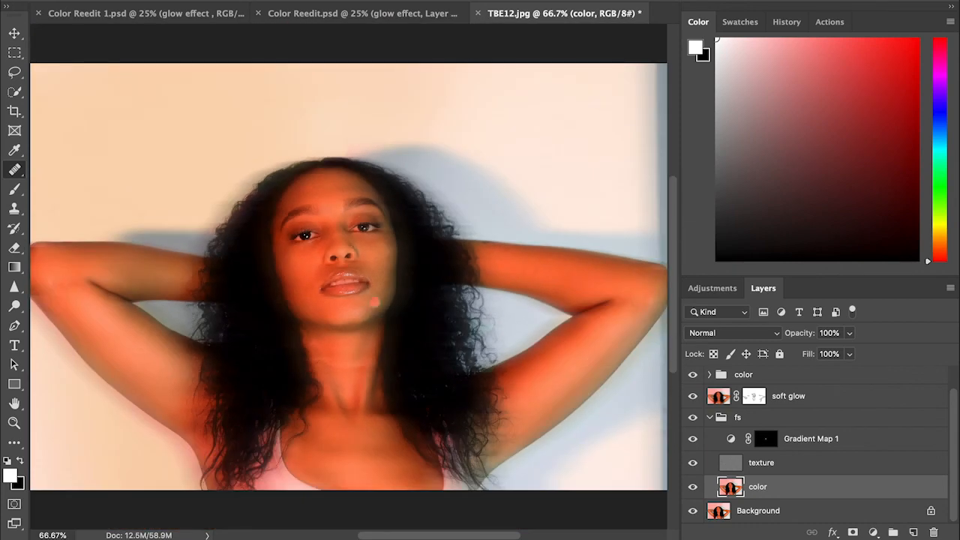
{"action": "key", "text": "b"}
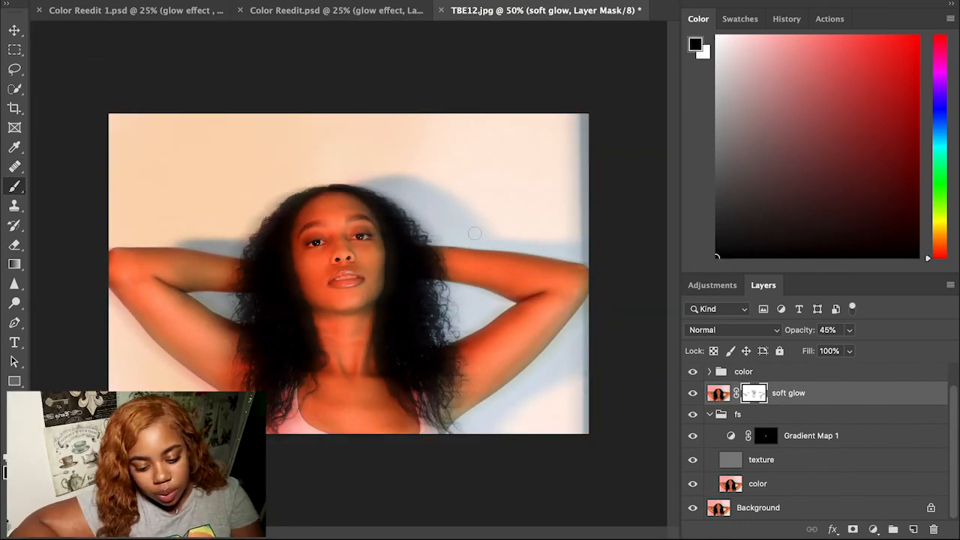
Step: Set the soft glow layer's opacity to 47%
{"action": "left_click", "coordinate": [827, 330]}
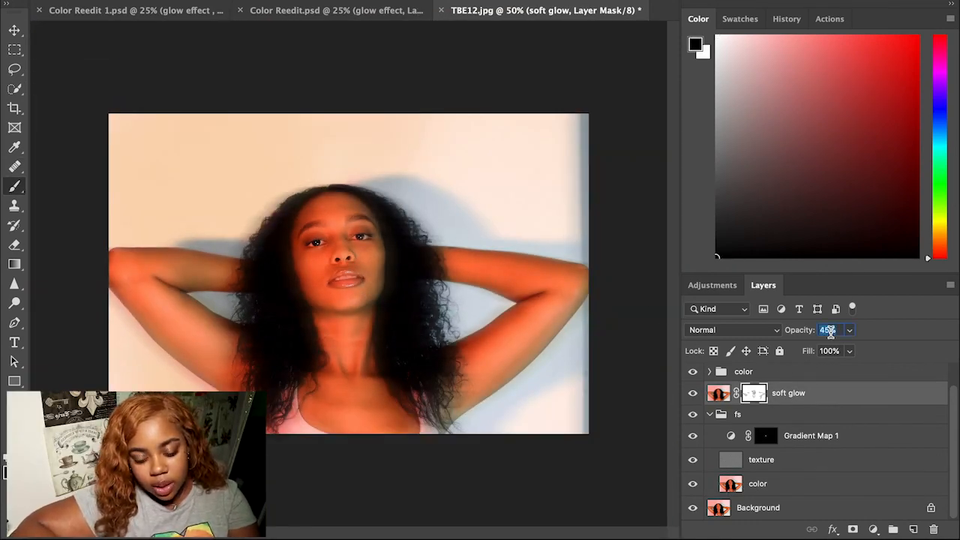
{"action": "type", "text": "47"}
{"action": "key", "text": "Return"}
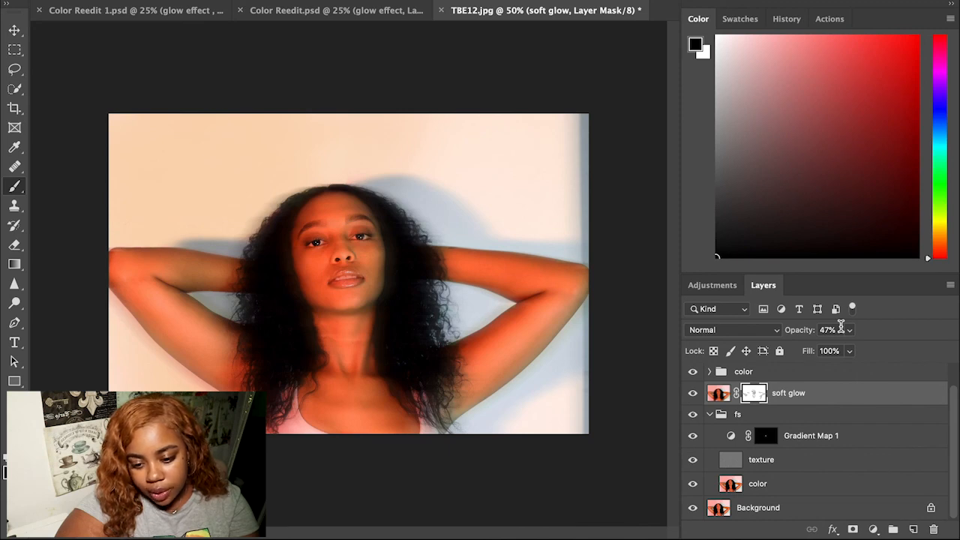
Step: Flip between Color Reedit.psd and Color Reedit 1.psd to compare, ending on Color Reedit.psd
{"action": "left_click", "coordinate": [332, 10]}
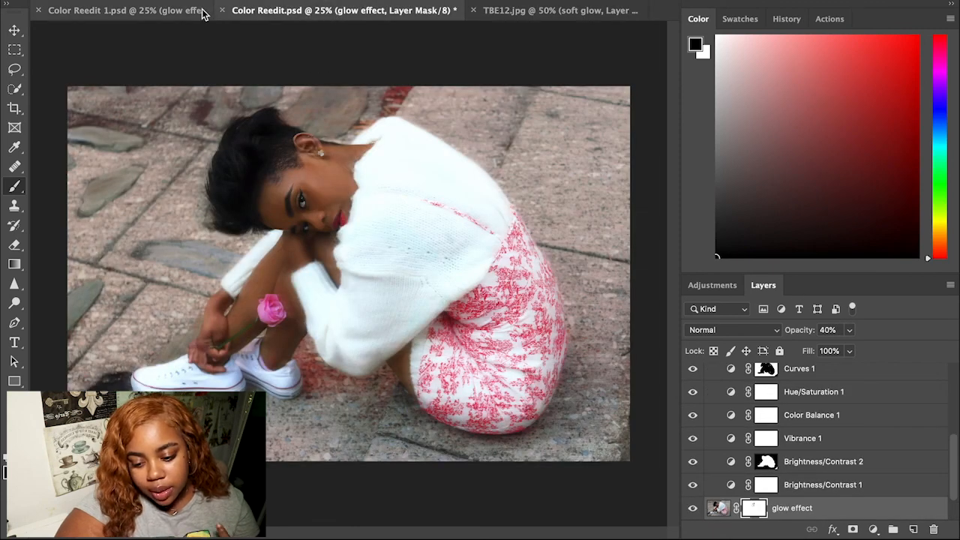
{"action": "left_click", "coordinate": [160, 10]}
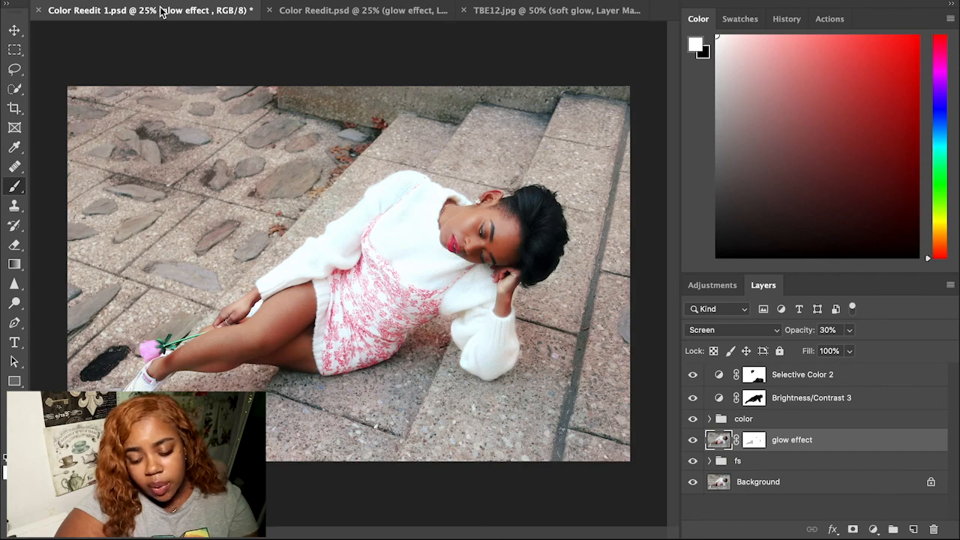
{"action": "left_click", "coordinate": [343, 12]}
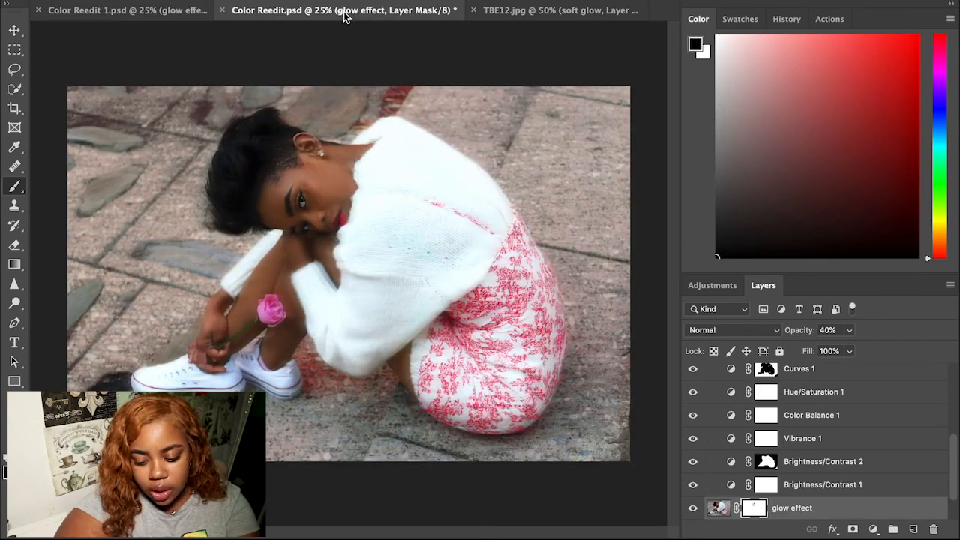
{"action": "left_click", "coordinate": [169, 11]}
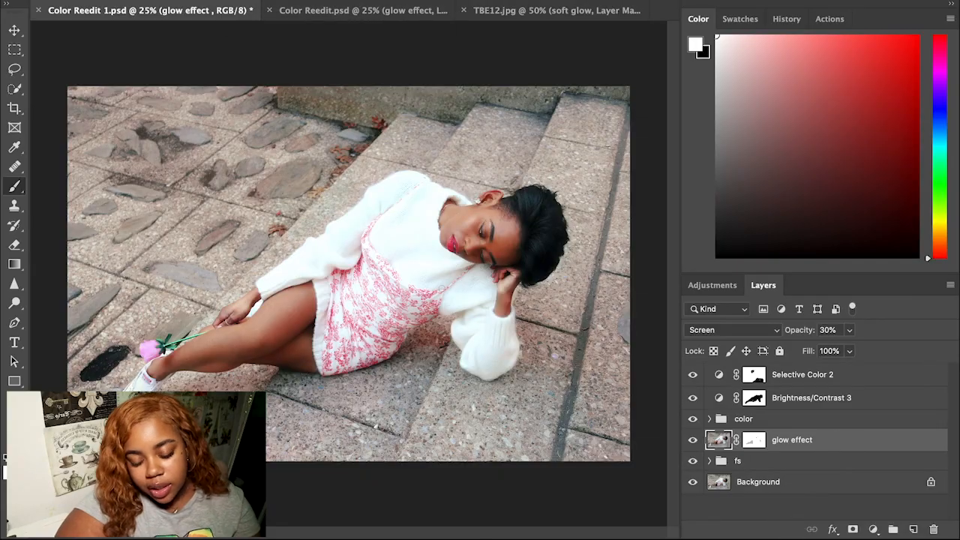
{"action": "left_click", "coordinate": [386, 17]}
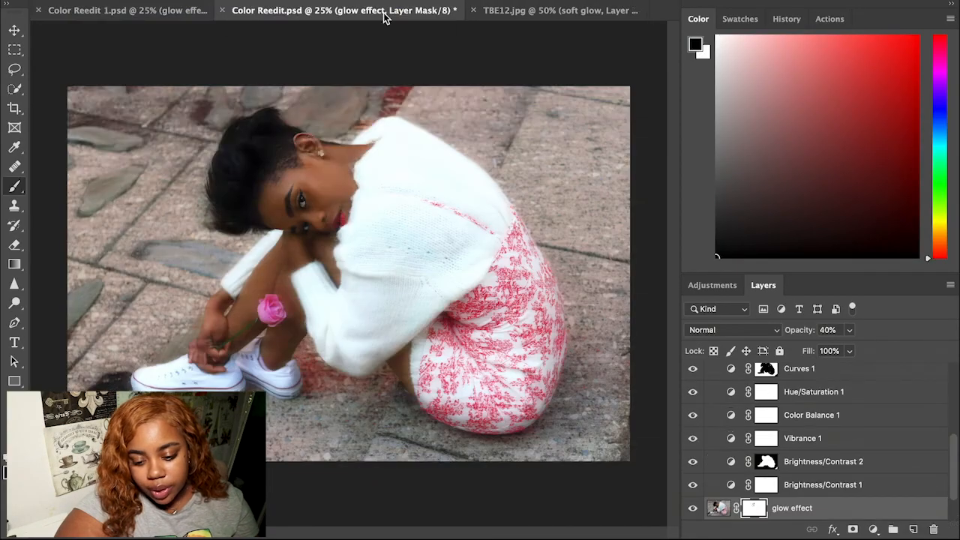